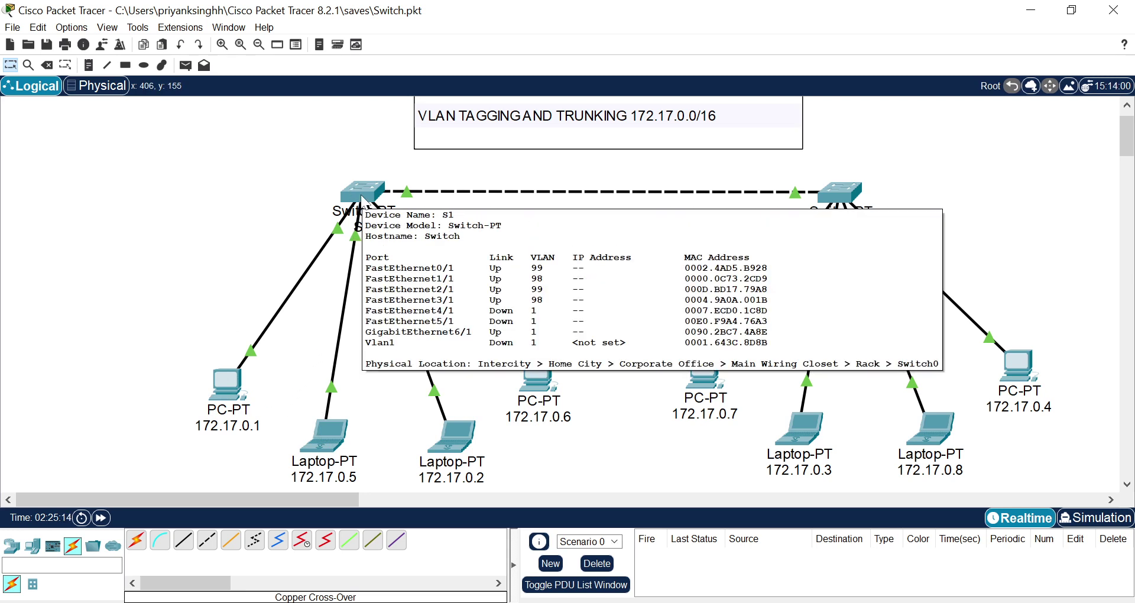
# Remove VLAN 98 and VLAN 99 from the VLAN database of switch S1
pyautogui.click(362, 200)
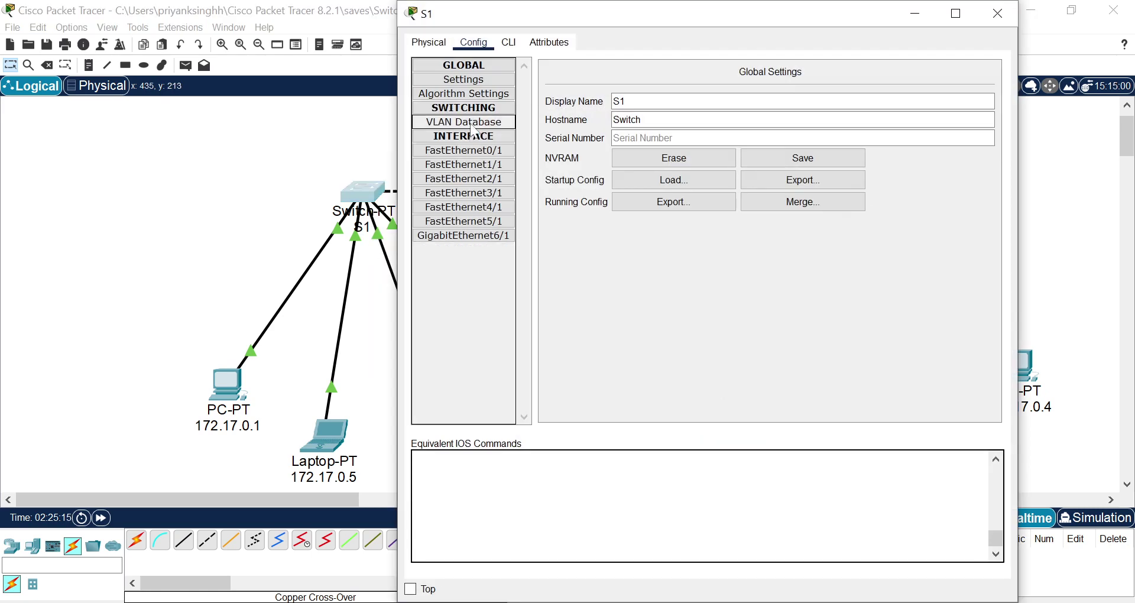
pyautogui.click(476, 127)
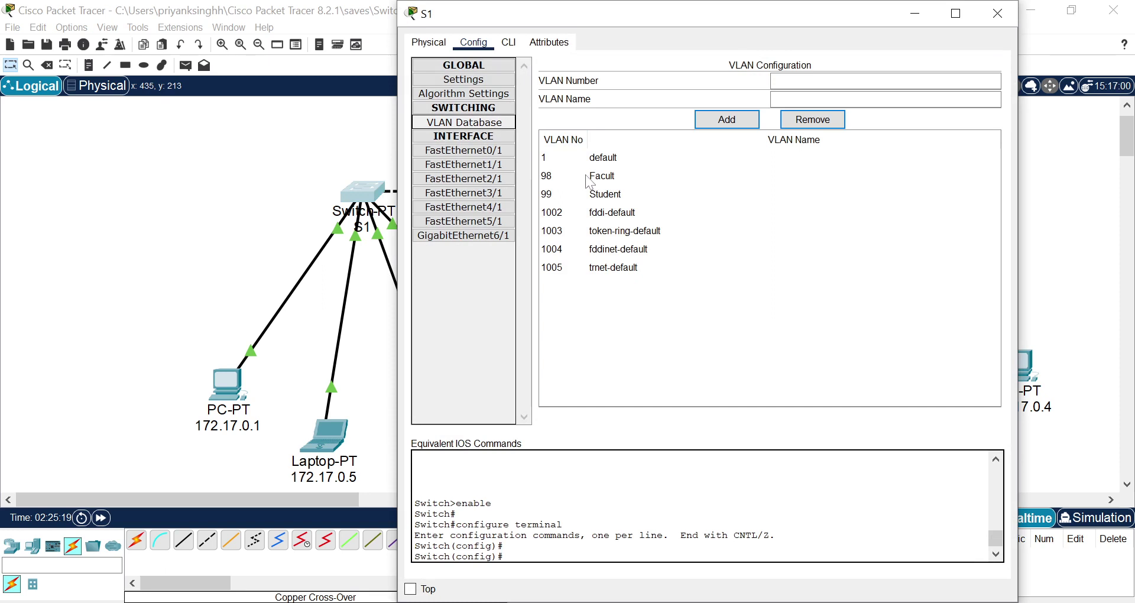
pyautogui.click(614, 176)
pyautogui.click(812, 121)
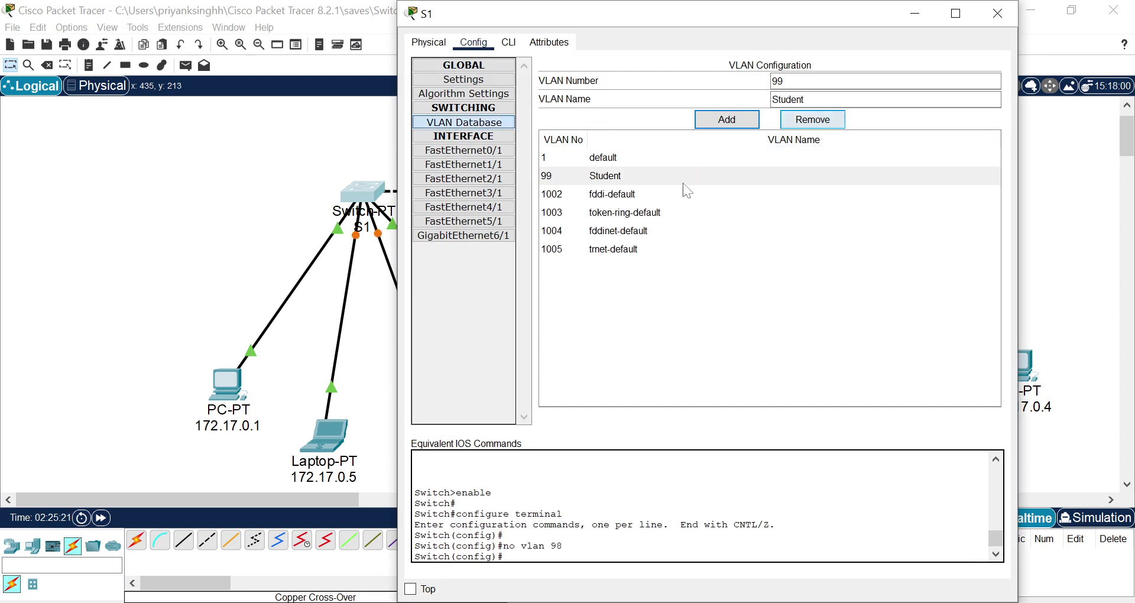
pyautogui.click(609, 177)
pyautogui.click(815, 120)
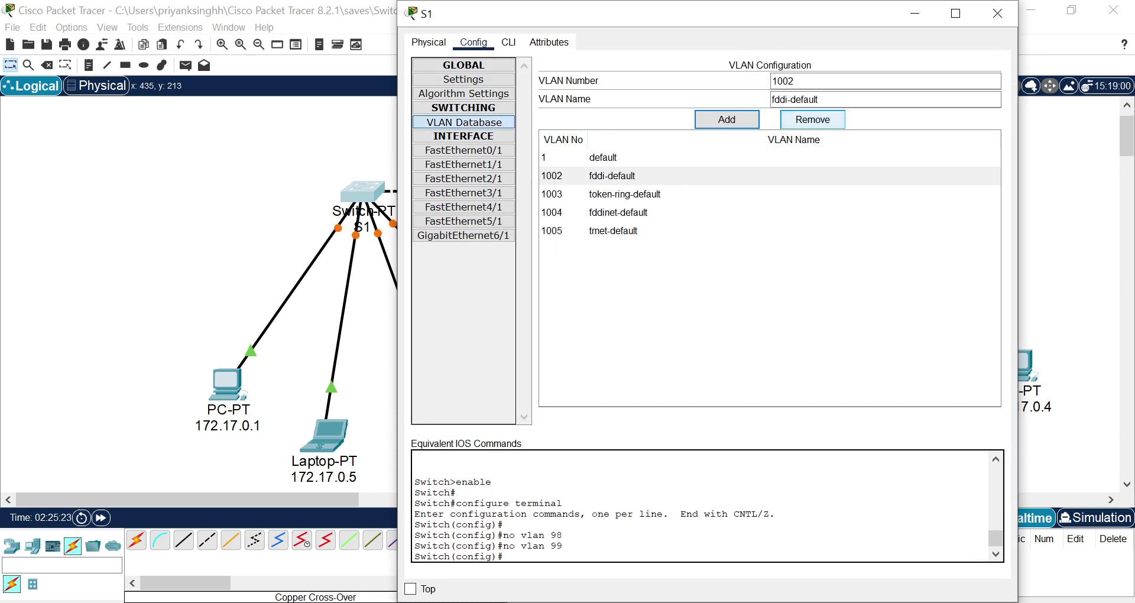
# Add VLAN 2 named Faculty to the VLAN database of switch S1
pyautogui.click(612, 159)
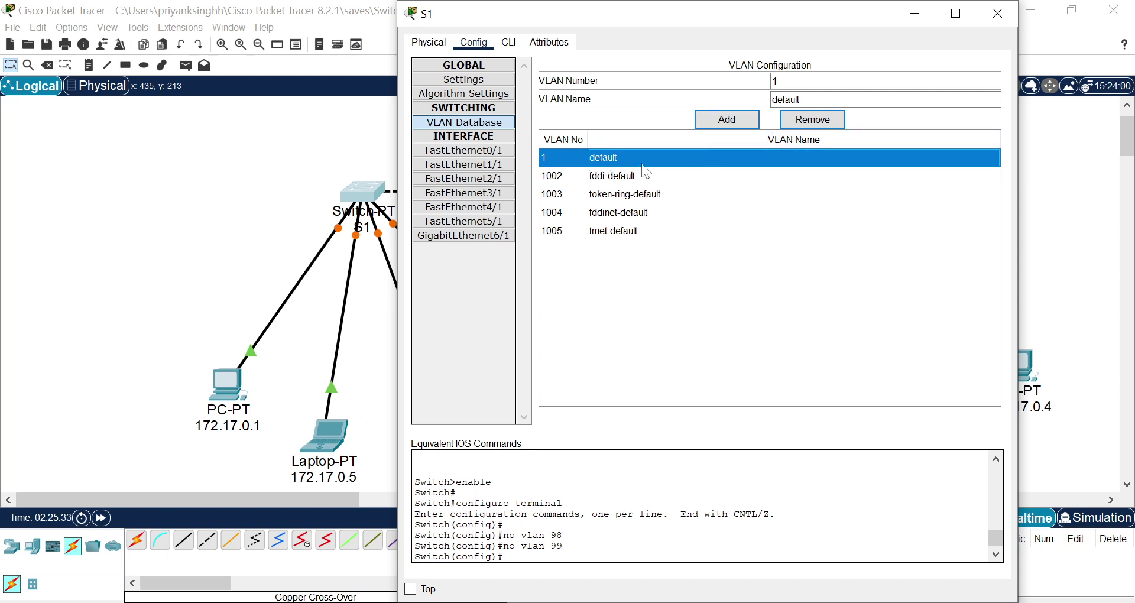
pyautogui.click(488, 151)
pyautogui.click(488, 122)
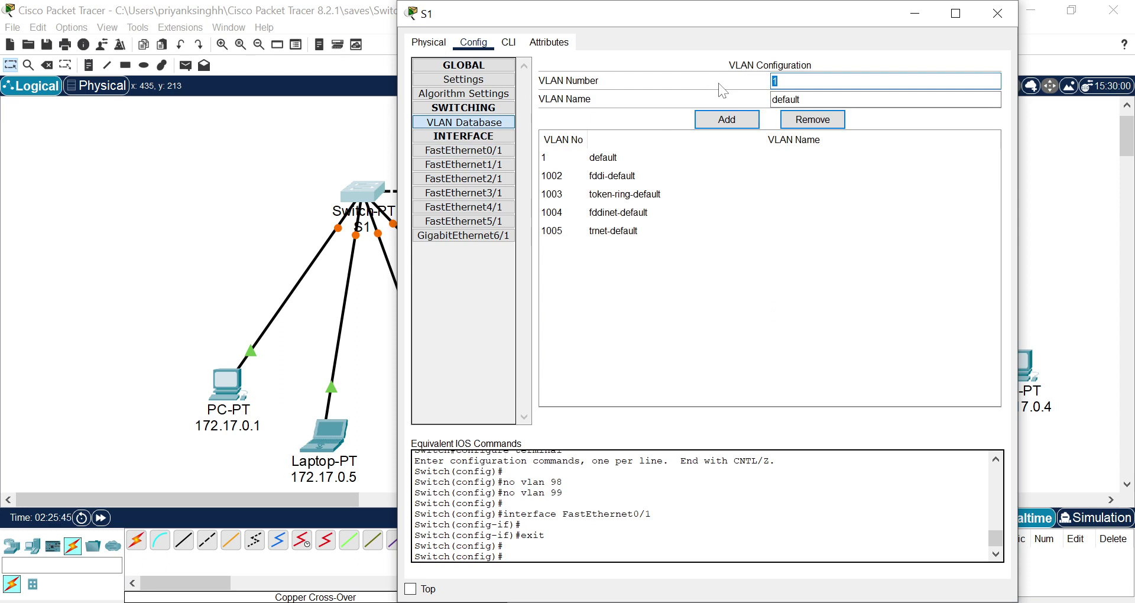
pyautogui.write('2')
pyautogui.press('Tab')
pyautogui.write('Fa')
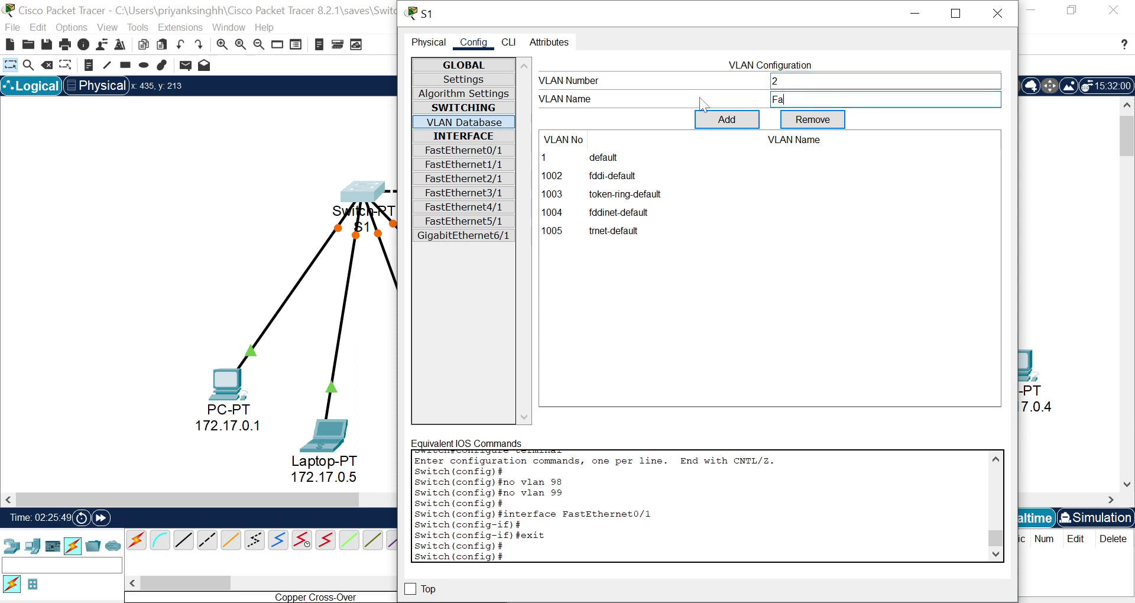
pyautogui.write('culty')
pyautogui.click(723, 121)
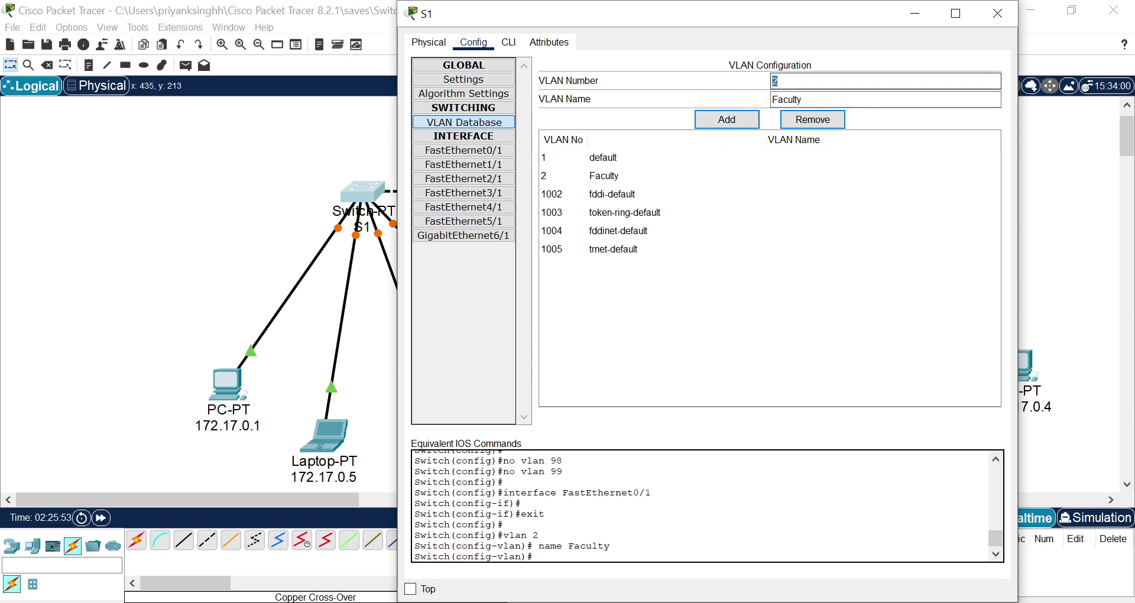
# Add VLAN 3 named Student to switch S1's VLAN database and close the switch's configuration
pyautogui.write('3')
pyautogui.press('Tab')
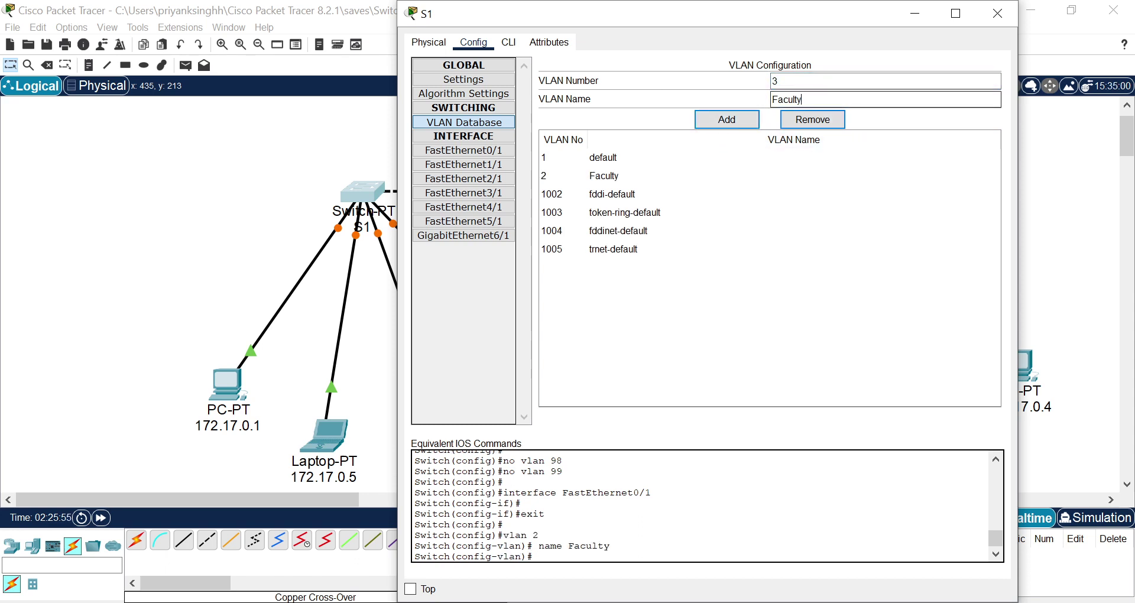
pyautogui.write('Student')
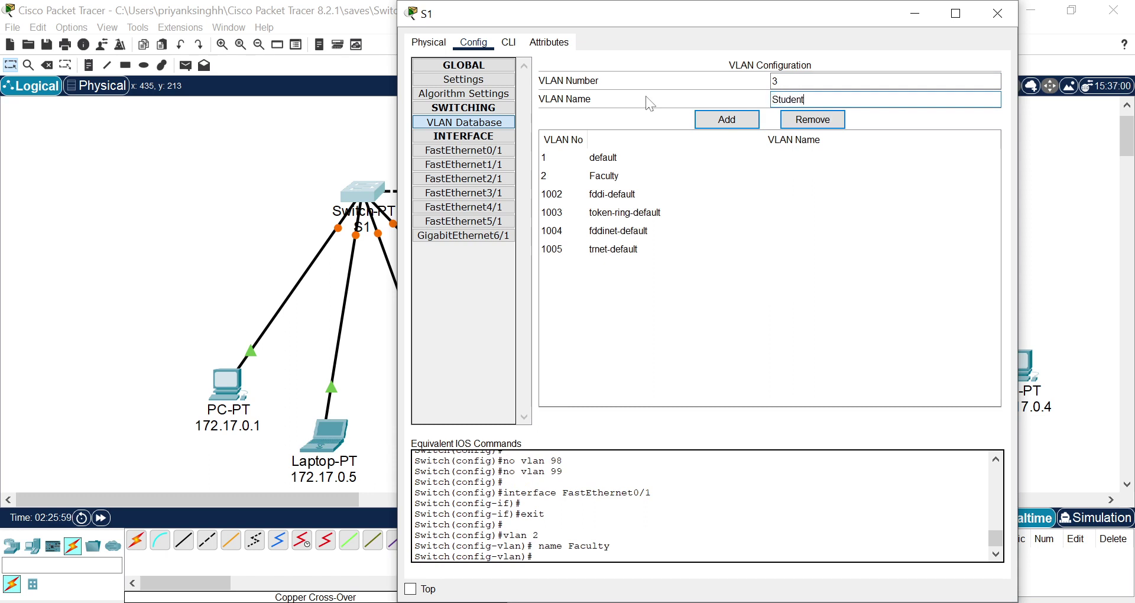
pyautogui.click(726, 121)
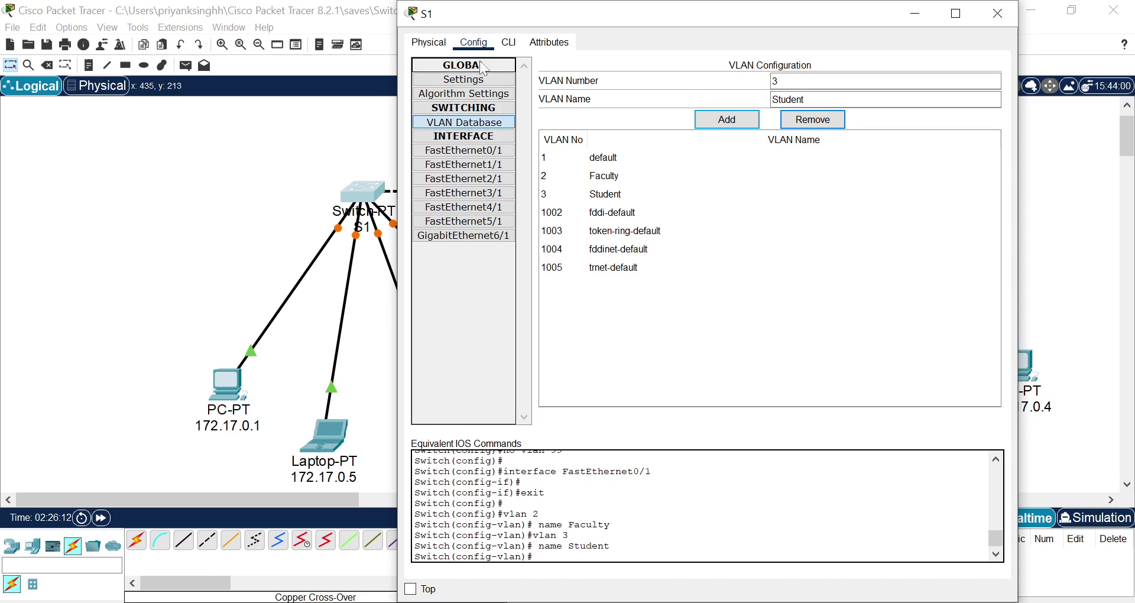
pyautogui.click(999, 13)
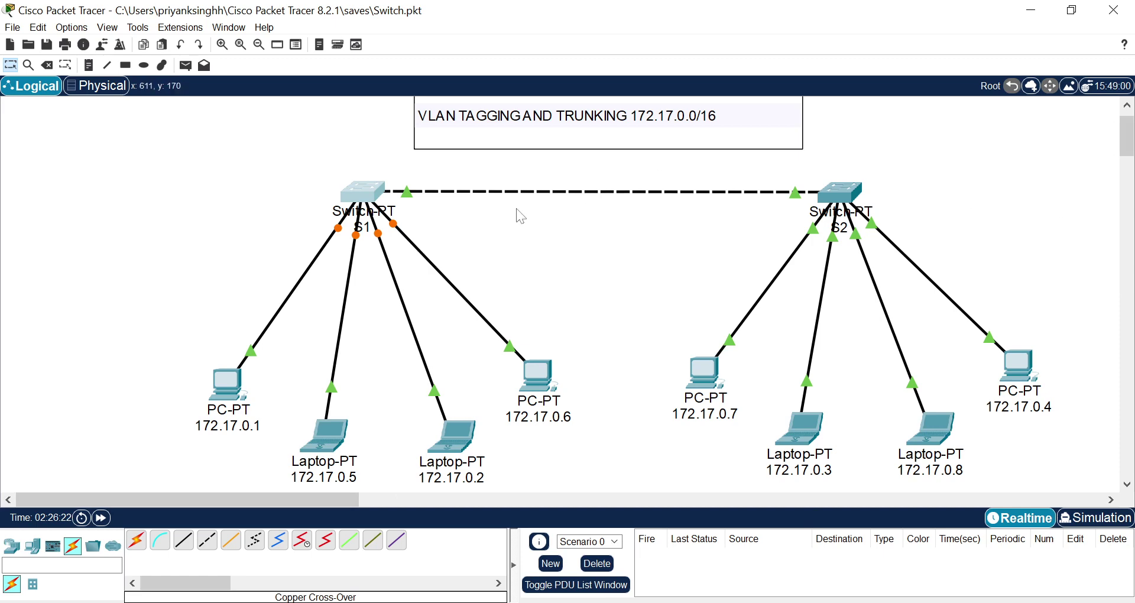
# Remove VLAN 98 (Faculty) and VLAN 99 (Student) from the VLAN database of switch S2
pyautogui.click(839, 197)
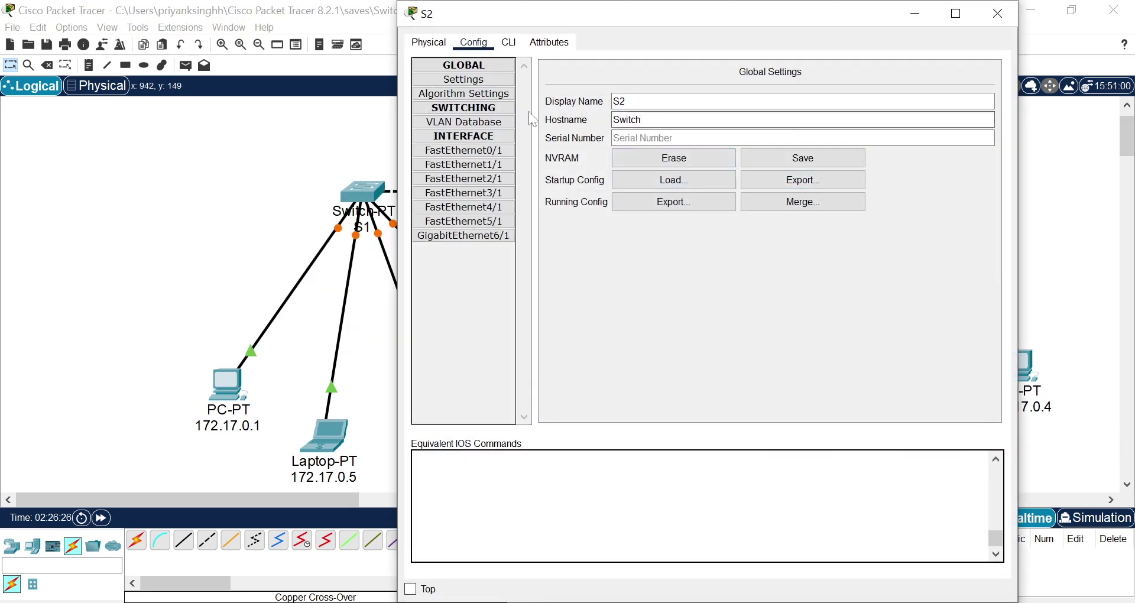
pyautogui.click(468, 122)
pyautogui.click(636, 176)
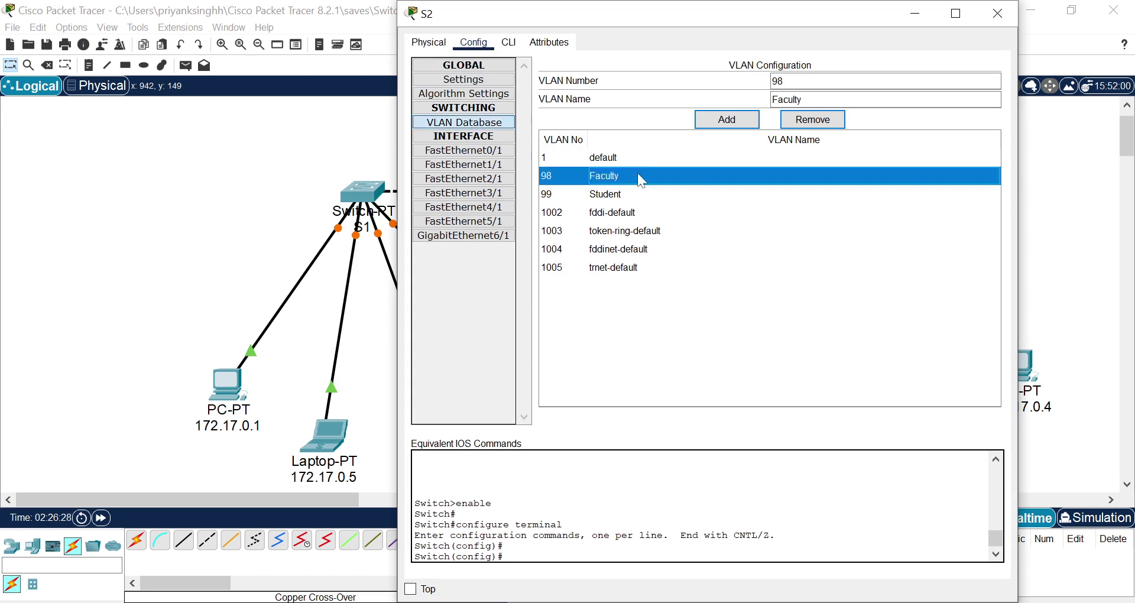
pyautogui.click(829, 122)
pyautogui.click(611, 177)
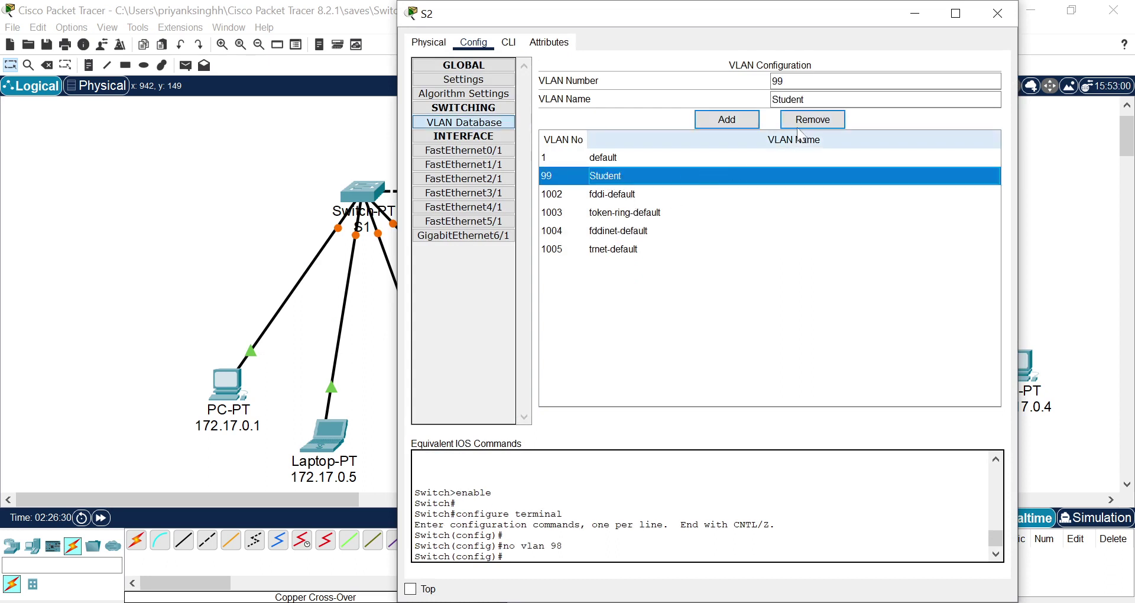
pyautogui.click(810, 122)
# Add VLAN 2 named Faculty to the VLAN database of switch S2
pyautogui.click(619, 157)
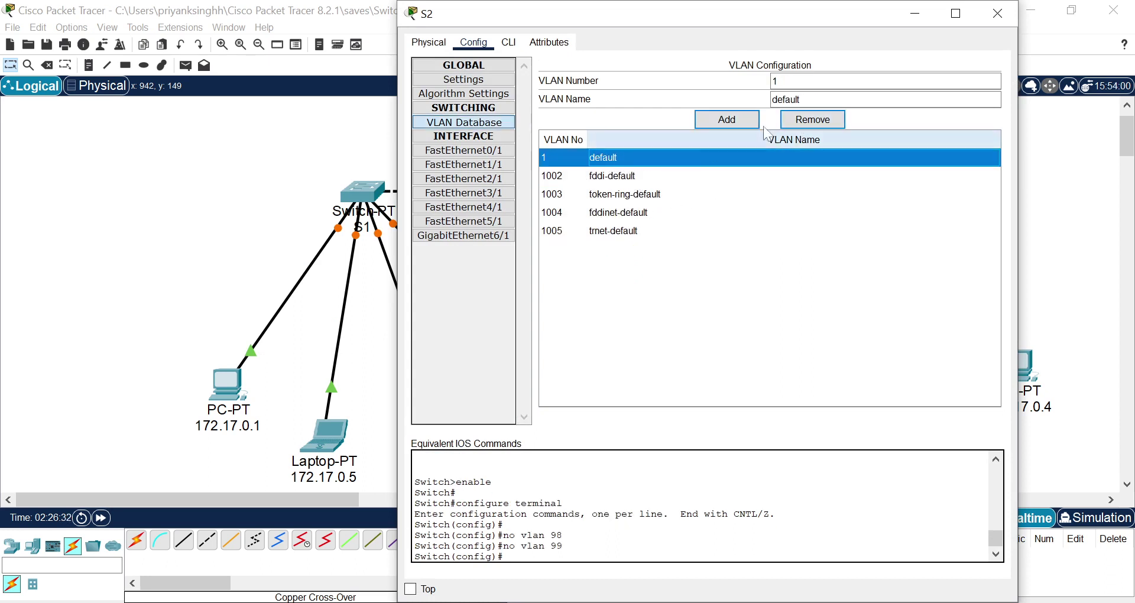
pyautogui.doubleClick(775, 81)
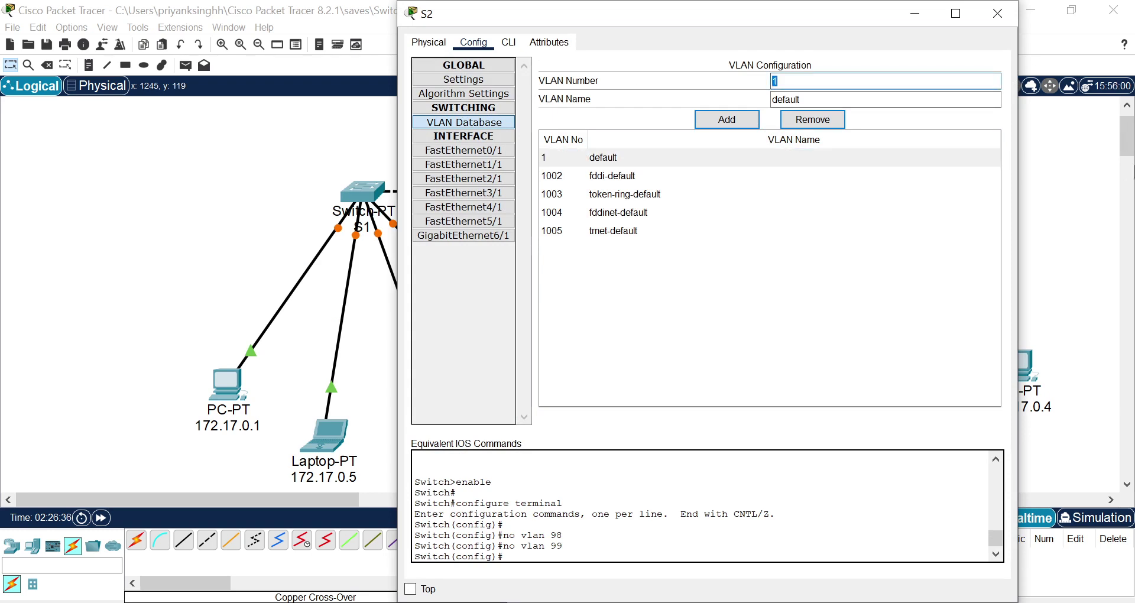
pyautogui.write('2')
pyautogui.moveTo(804, 99); pyautogui.dragTo(651, 99)
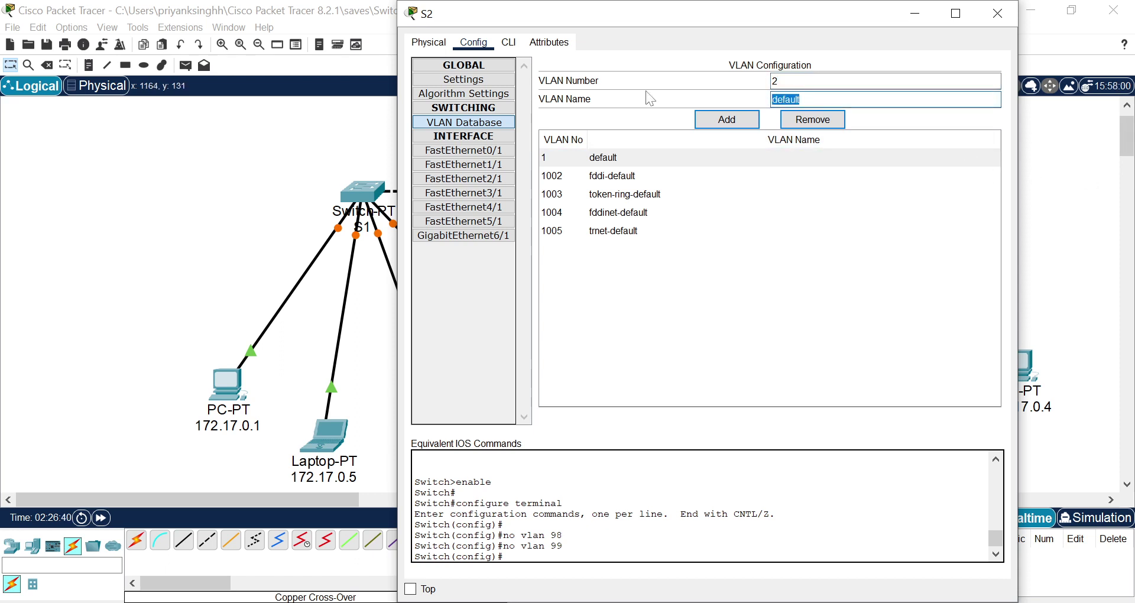
pyautogui.write('Faculty')
pyautogui.click(709, 120)
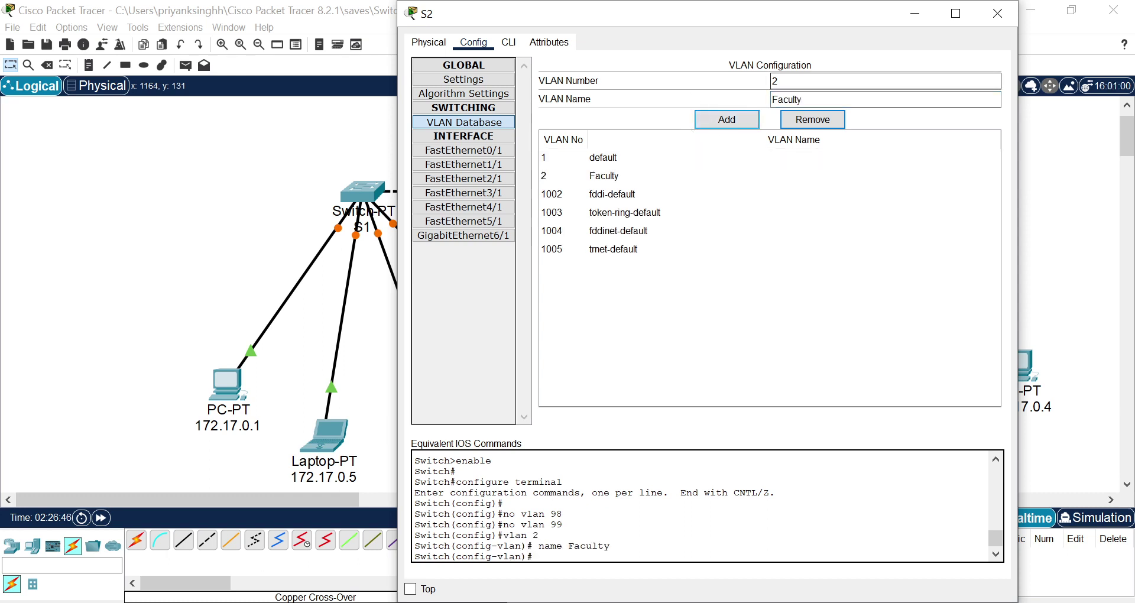
# Add VLAN 3 named Student to switch S2's VLAN database and close the switch's configuration
pyautogui.doubleClick(774, 81)
pyautogui.write('3')
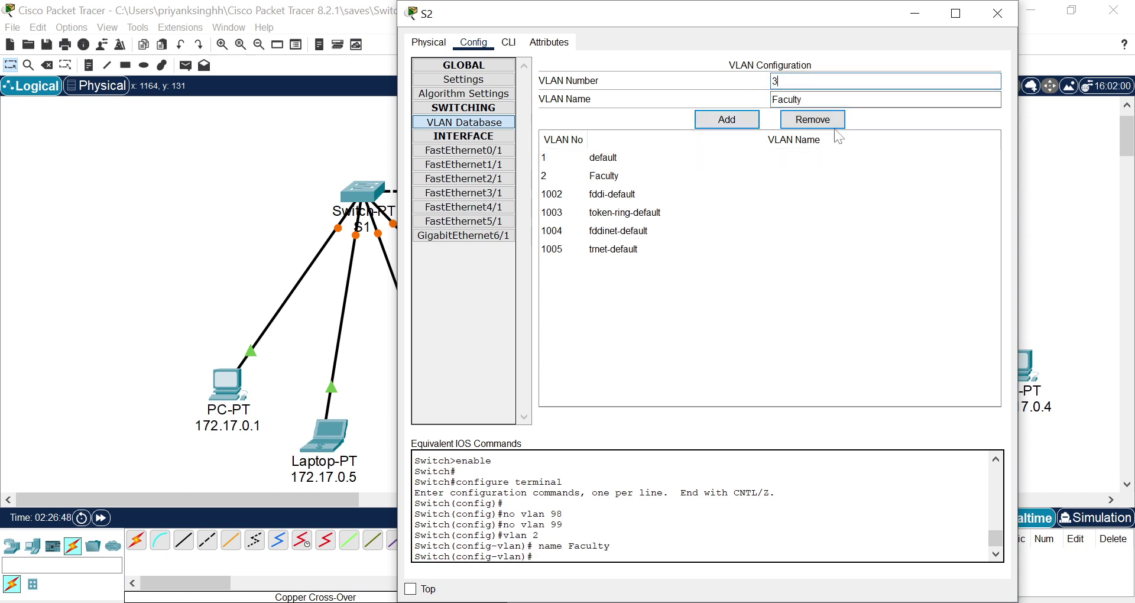
pyautogui.press('Tab')
pyautogui.write('S')
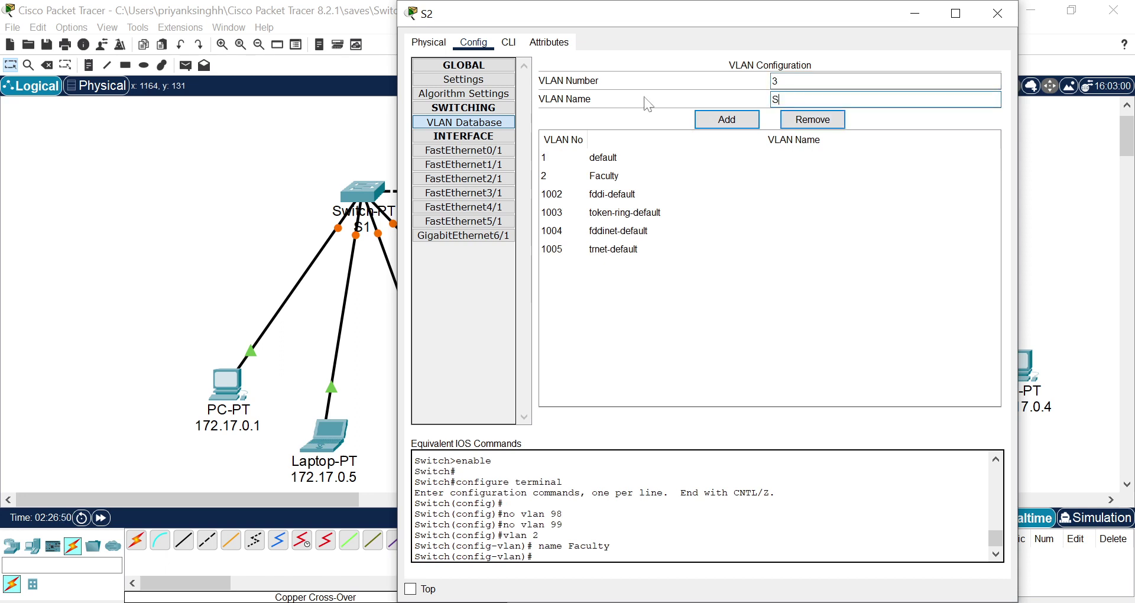
pyautogui.write('tudent')
pyautogui.click(726, 120)
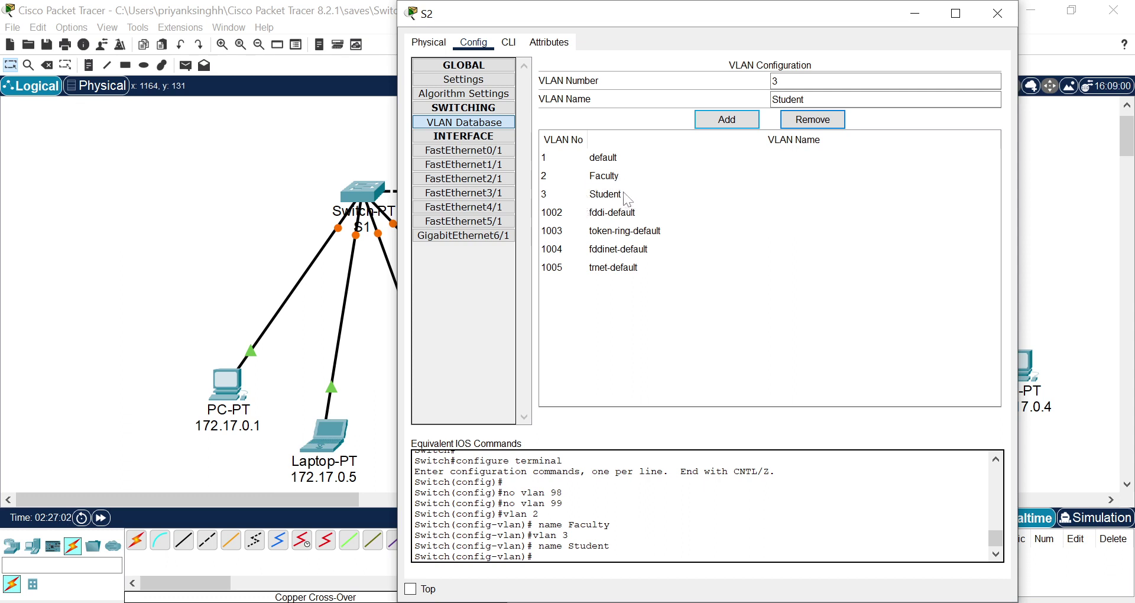
pyautogui.click(998, 14)
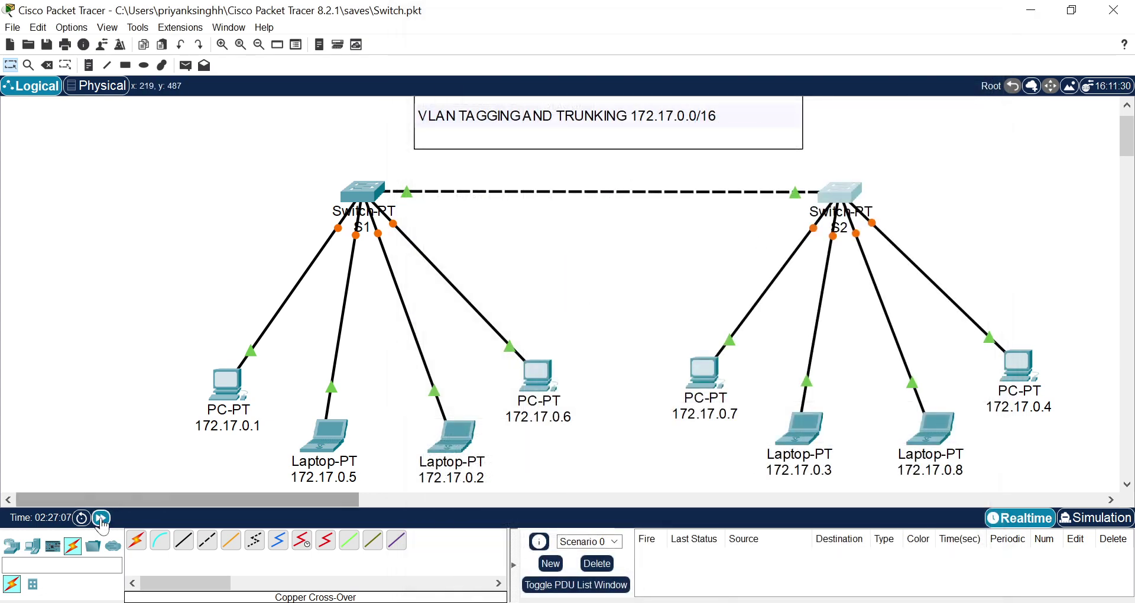
# Fast-forward the network's simulation time several times in Realtime mode
pyautogui.click(102, 518)
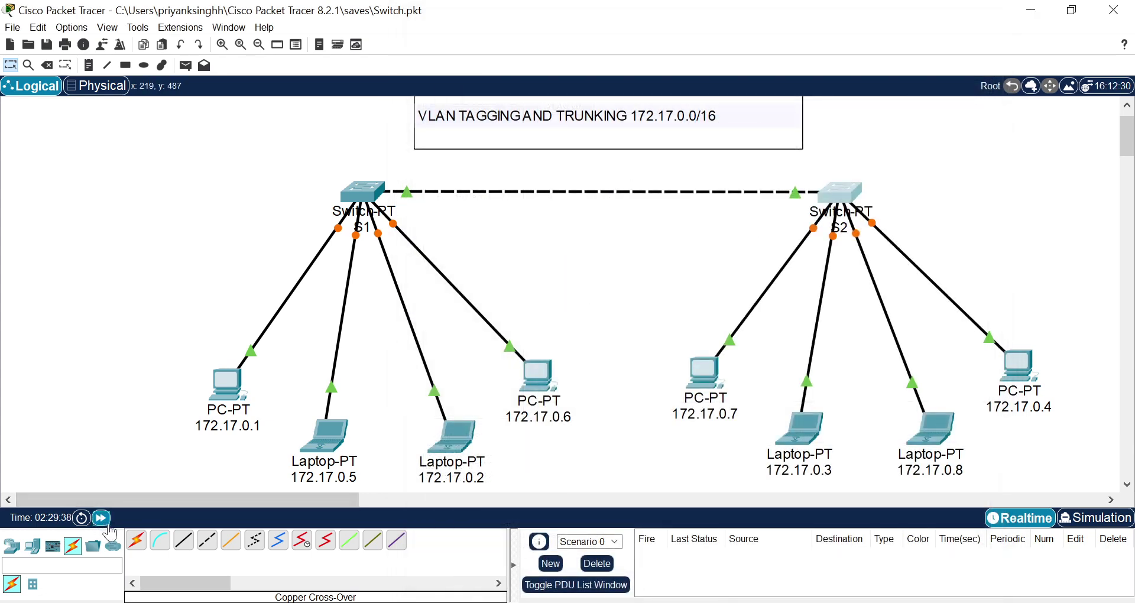
pyautogui.click(101, 518)
pyautogui.click(100, 518)
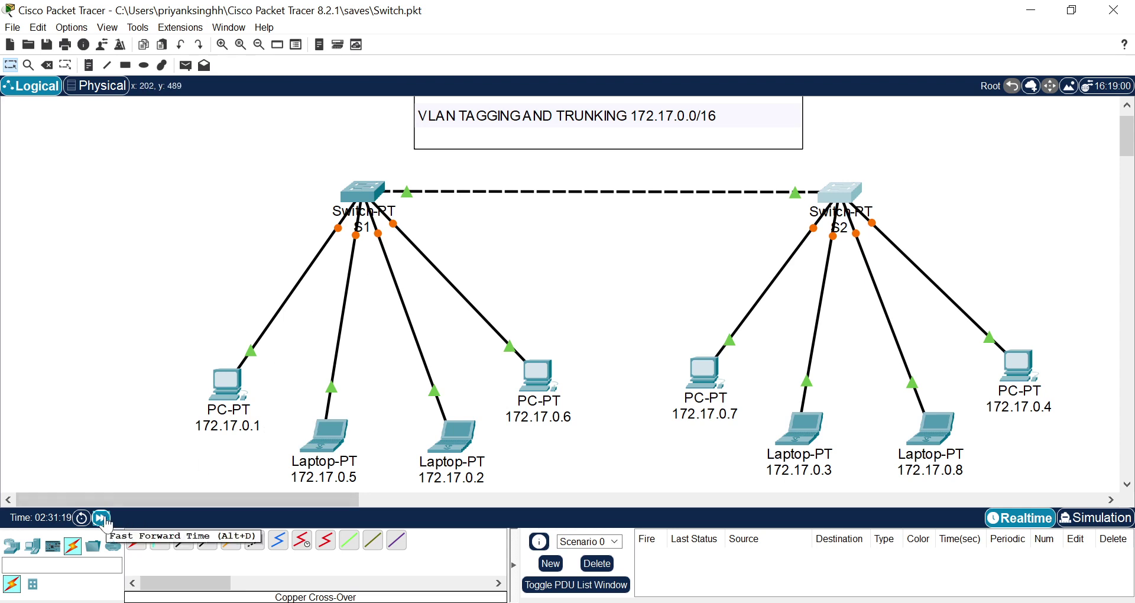
pyautogui.click(102, 518)
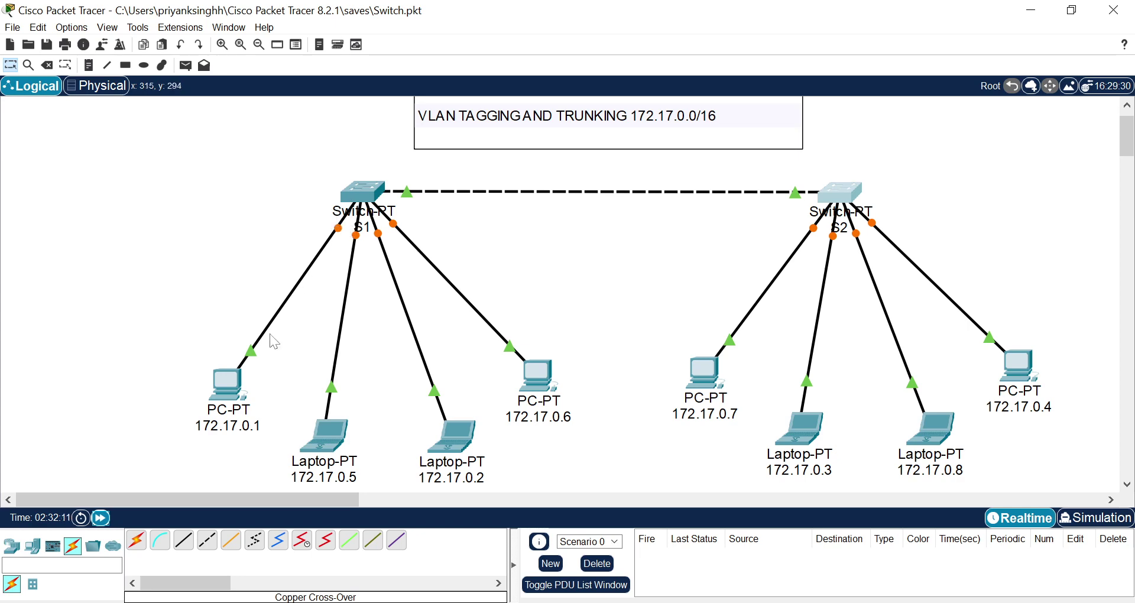
# Identify the switch S1 port linked to PC 172.17.0.1 and assign that port, FastEthernet0/1, to access VLAN 3 (Student)
pyautogui.click(361, 190)
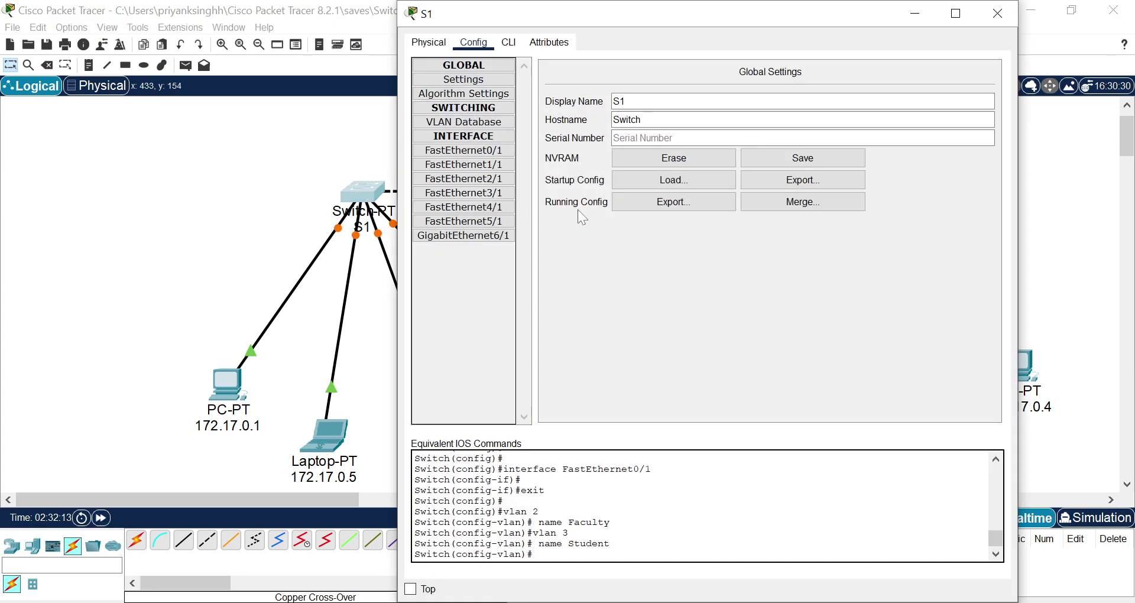
pyautogui.click(998, 13)
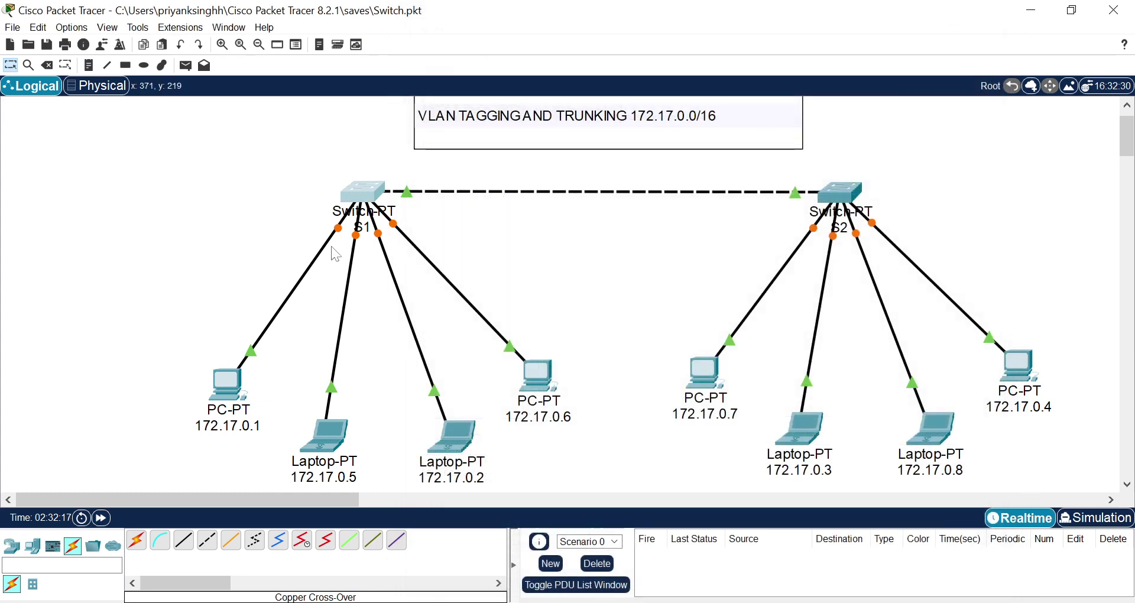
pyautogui.moveTo(343, 237)
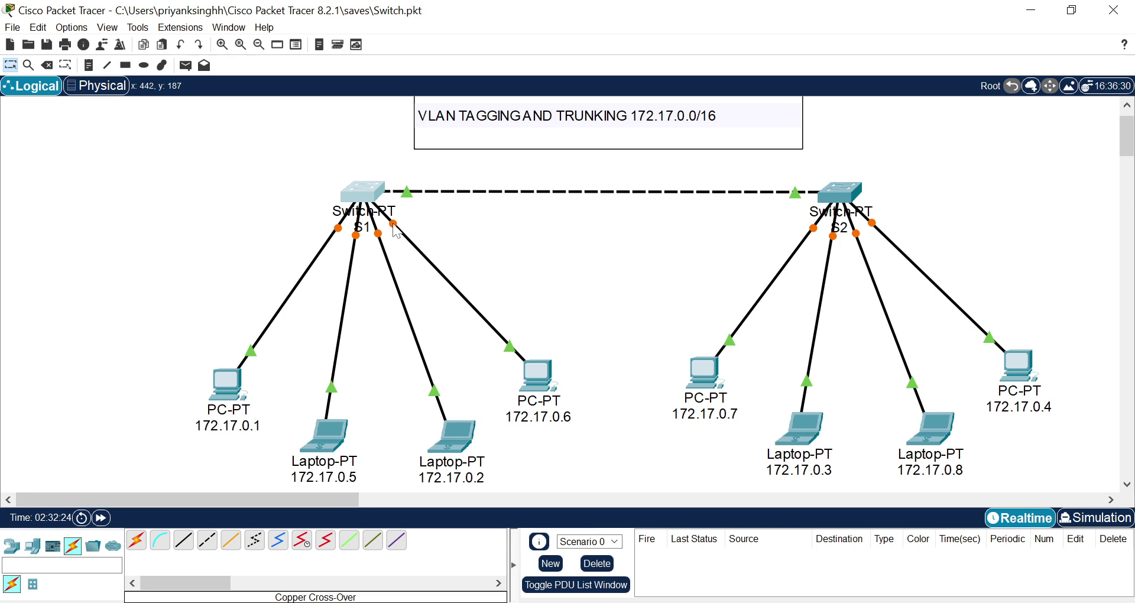
pyautogui.moveTo(396, 232)
pyautogui.click(374, 195)
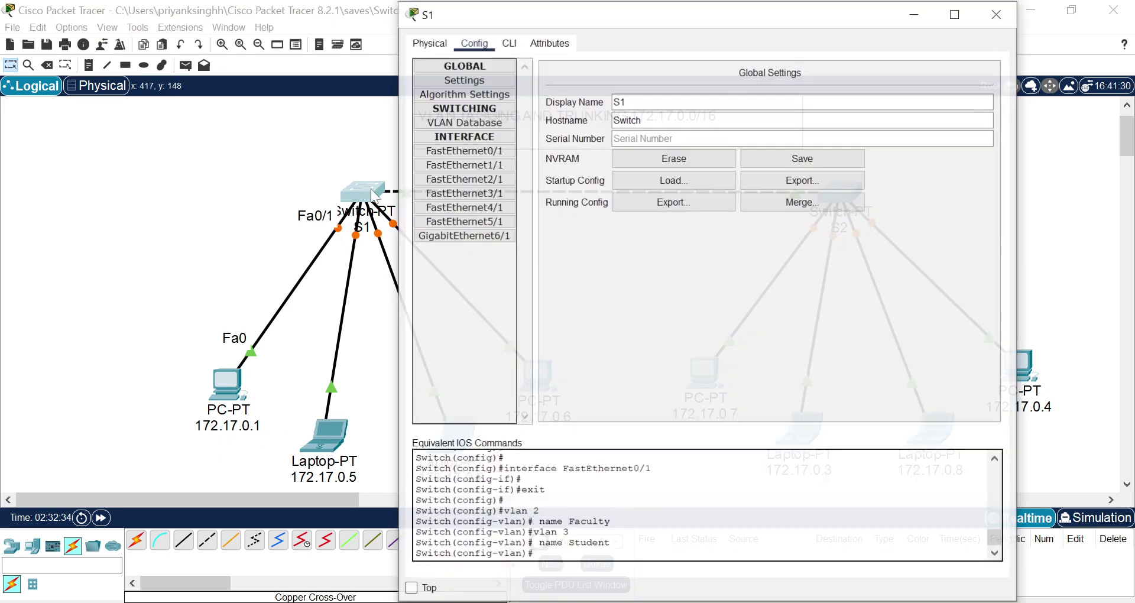
pyautogui.click(480, 152)
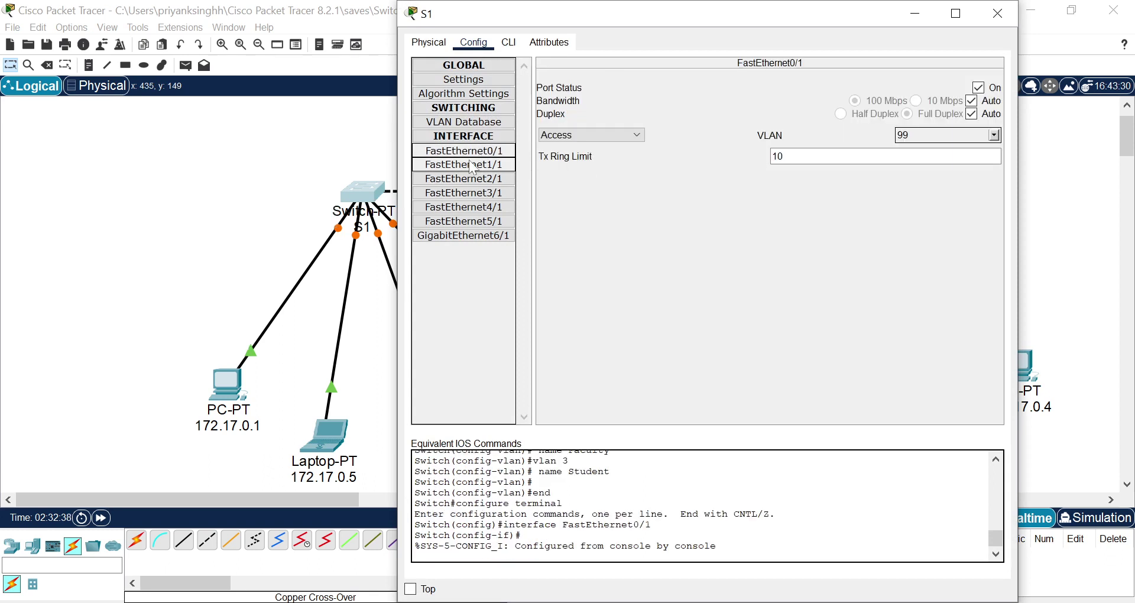
pyautogui.click(995, 135)
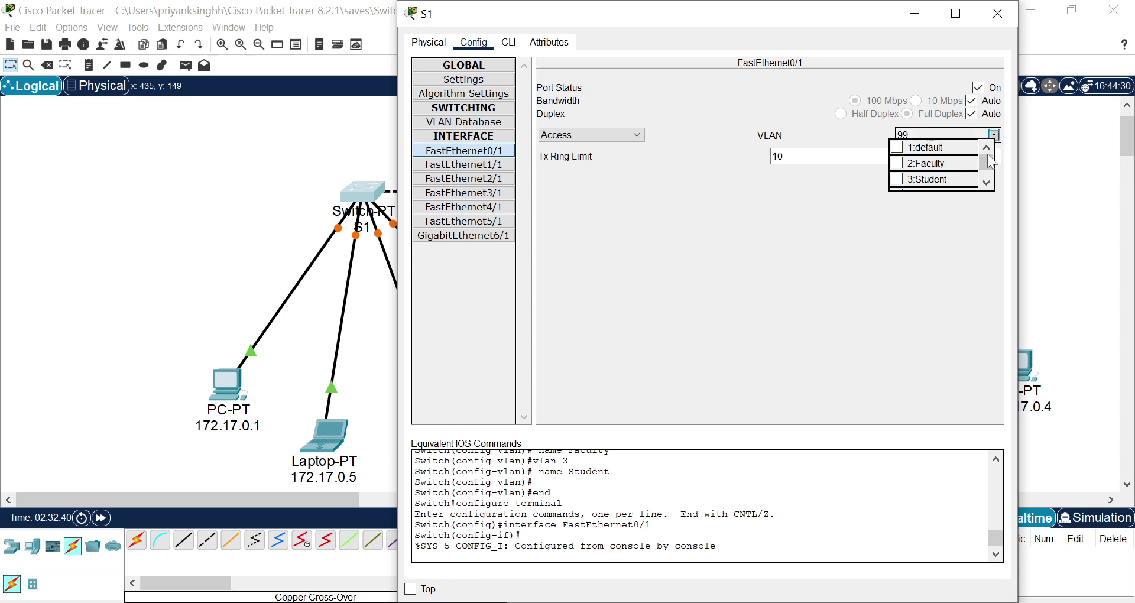
pyautogui.click(898, 180)
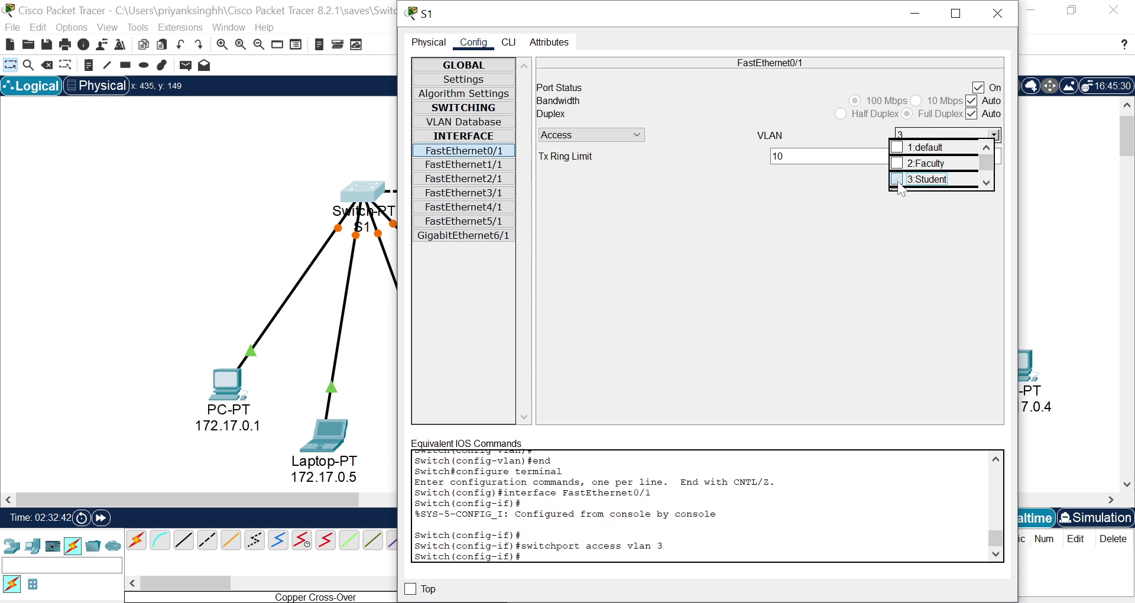
pyautogui.click(893, 230)
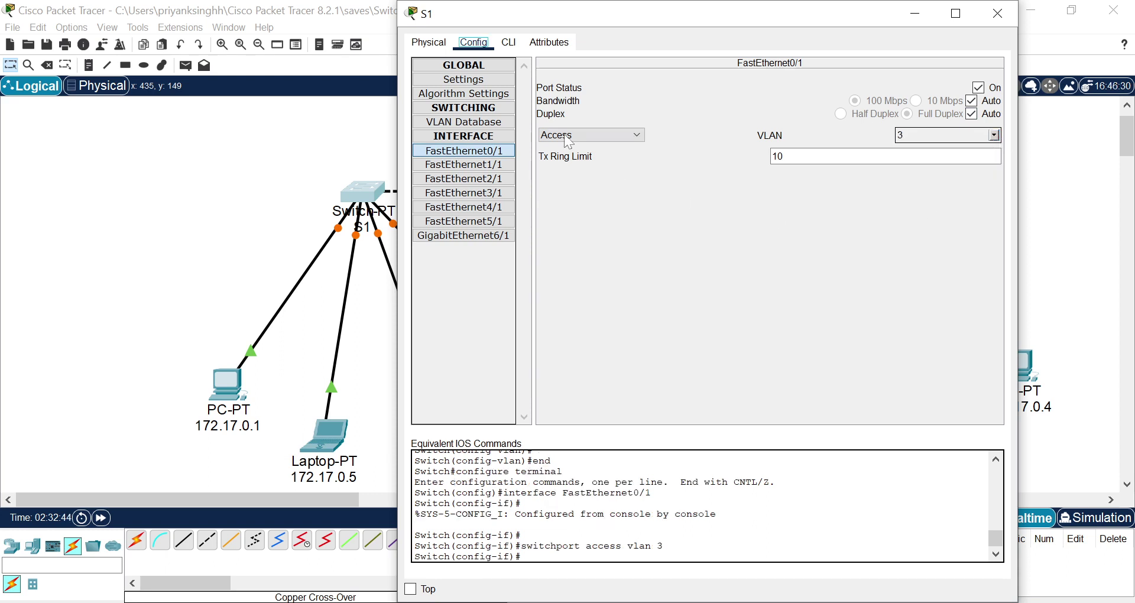
pyautogui.click(635, 136)
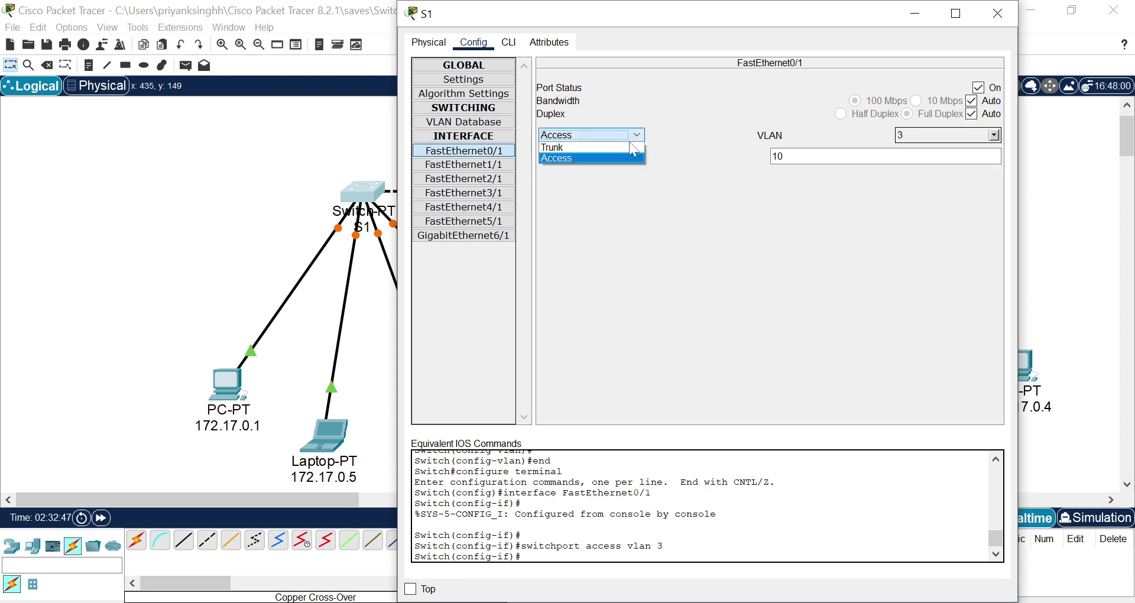
# Keep S1's FastEthernet0/1 in Access mode and assign its FastEthernet2/1 port to access VLAN 3 (Student)
pyautogui.click(590, 158)
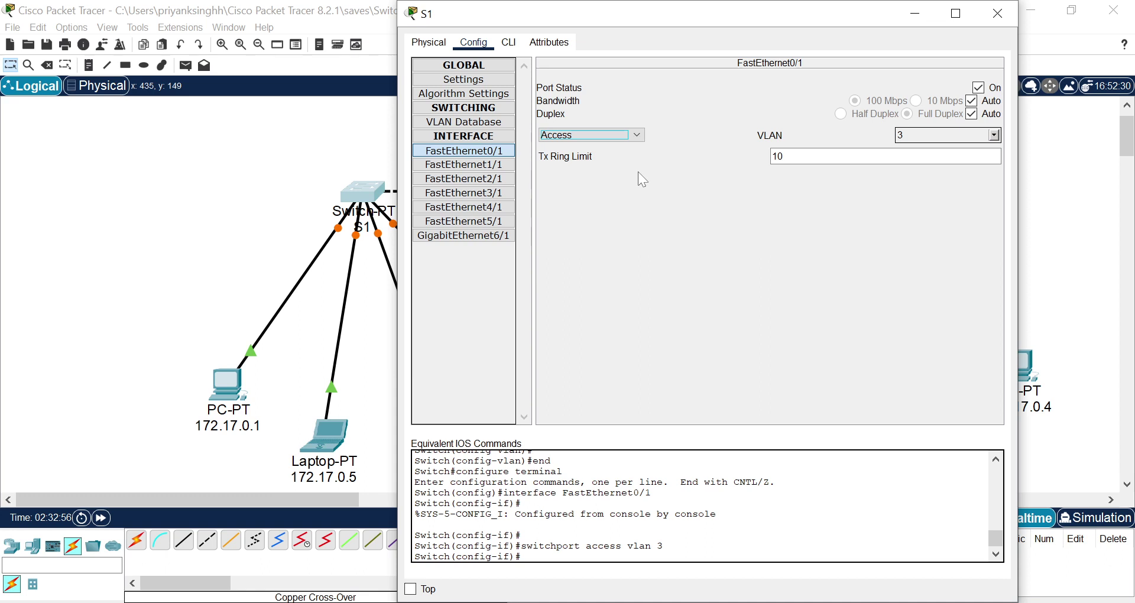
pyautogui.click(475, 181)
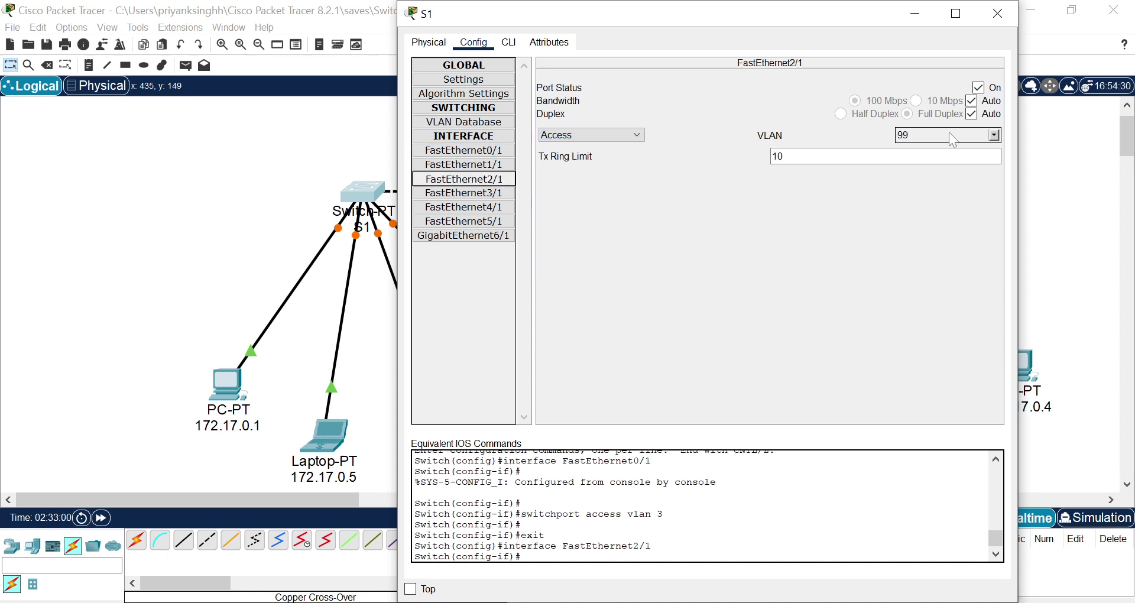
pyautogui.click(995, 135)
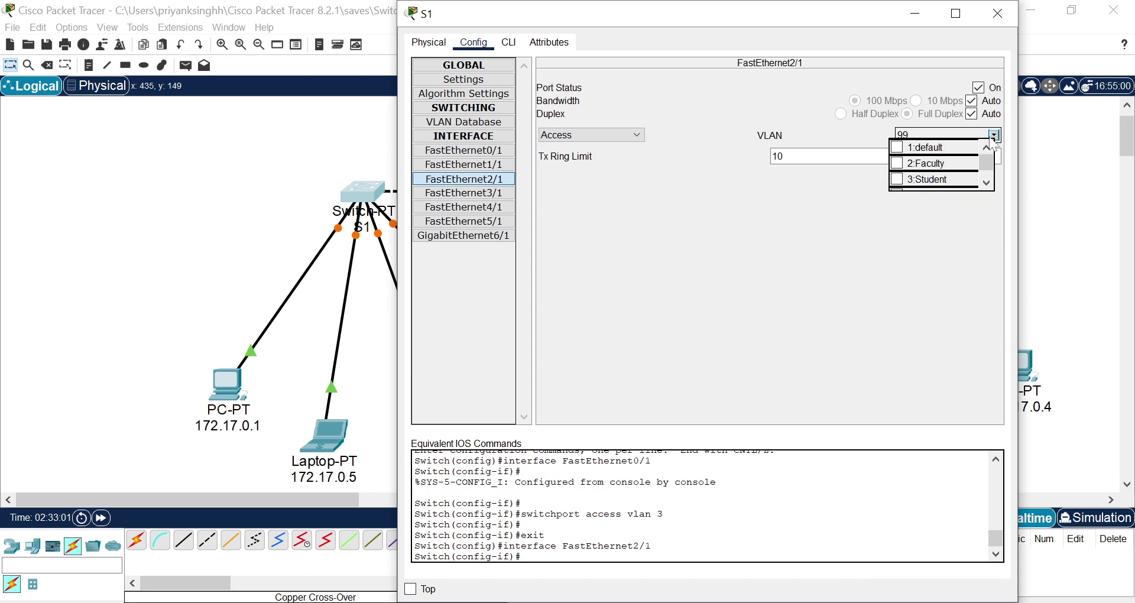
pyautogui.click(904, 181)
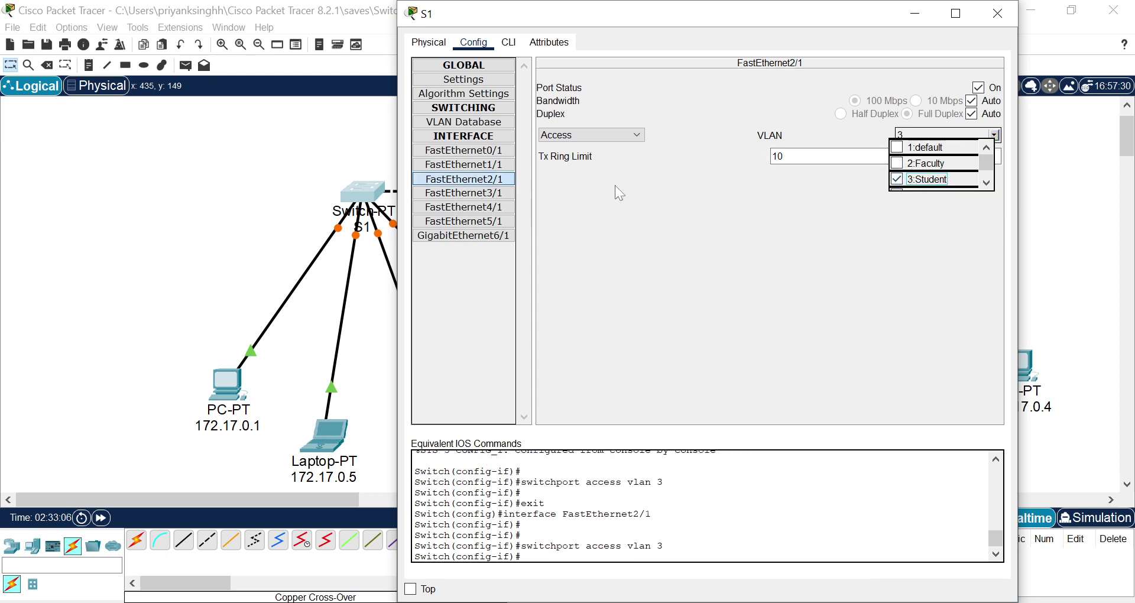
pyautogui.click(997, 13)
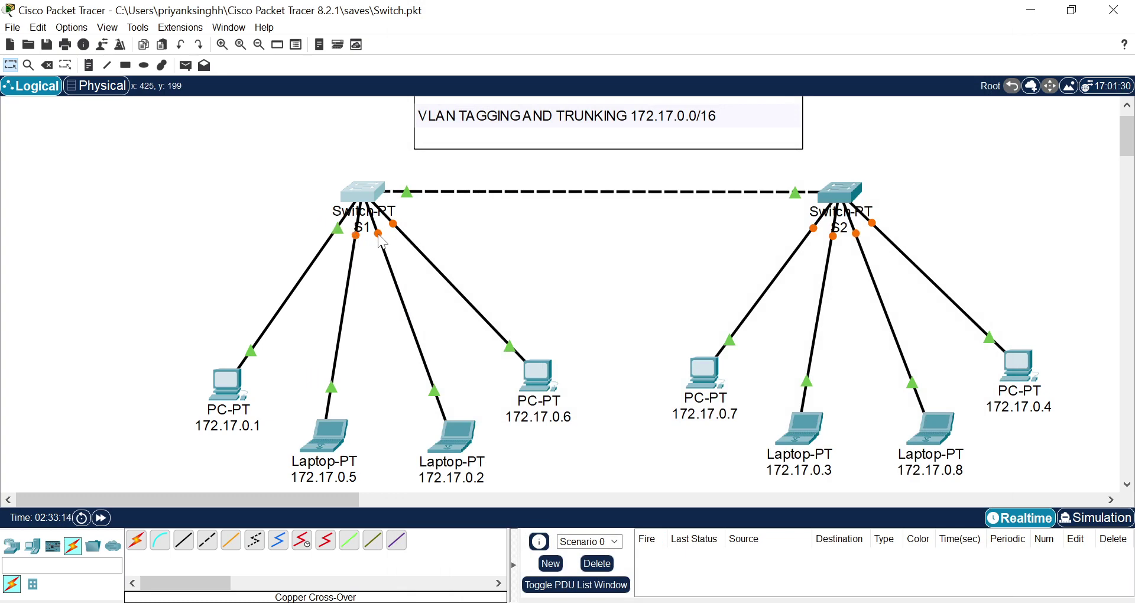
# Assign switch S1's FastEthernet1/1 port to access VLAN 2 (Faculty)
pyautogui.click(363, 193)
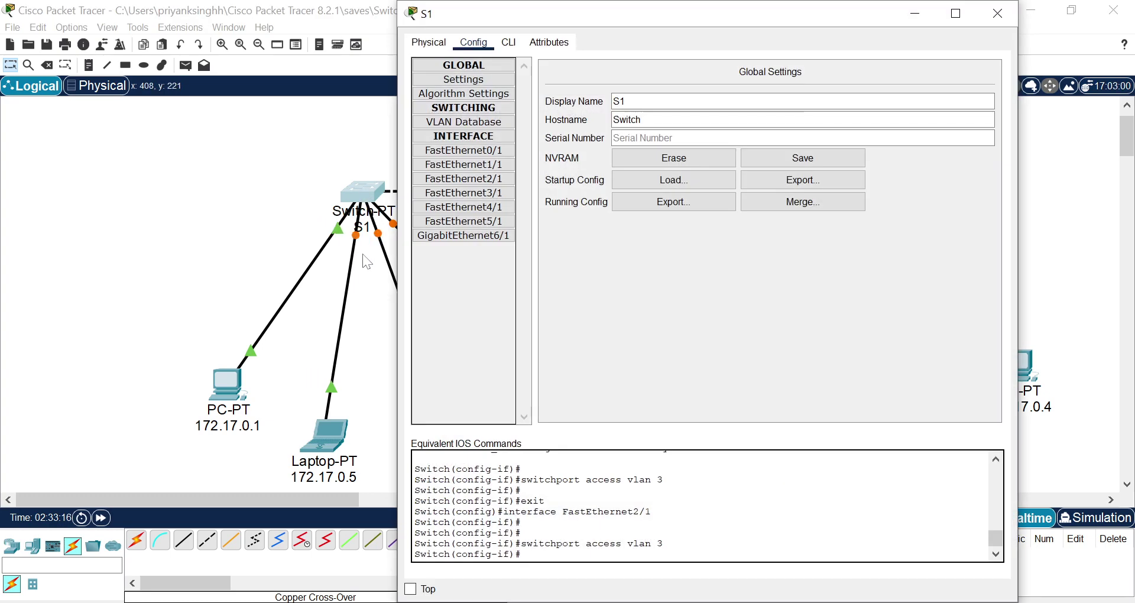
pyautogui.click(464, 165)
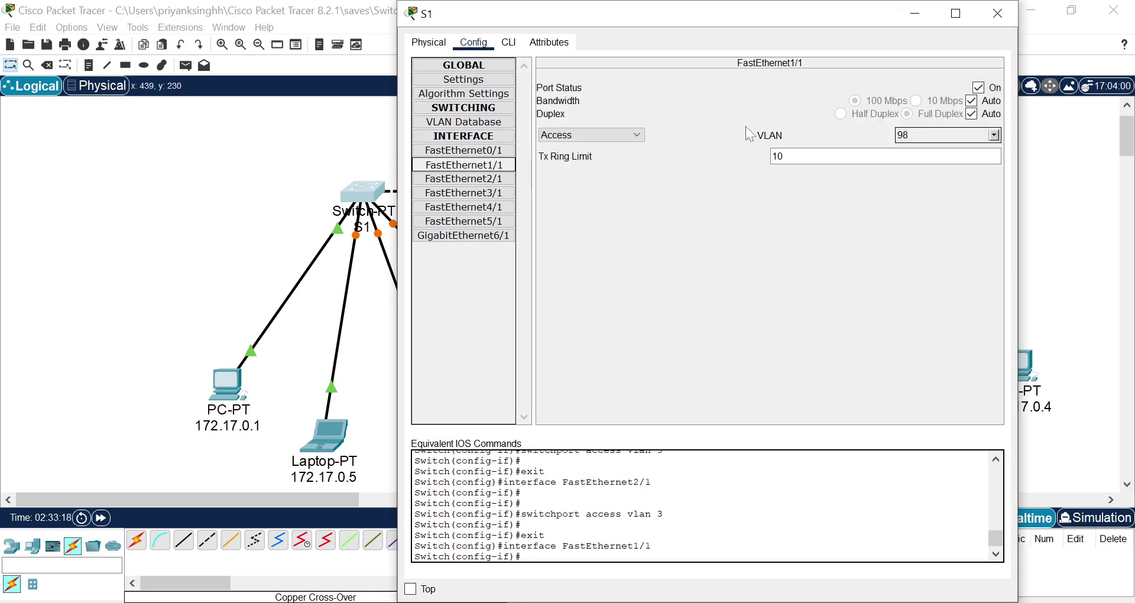
pyautogui.click(995, 135)
pyautogui.click(897, 166)
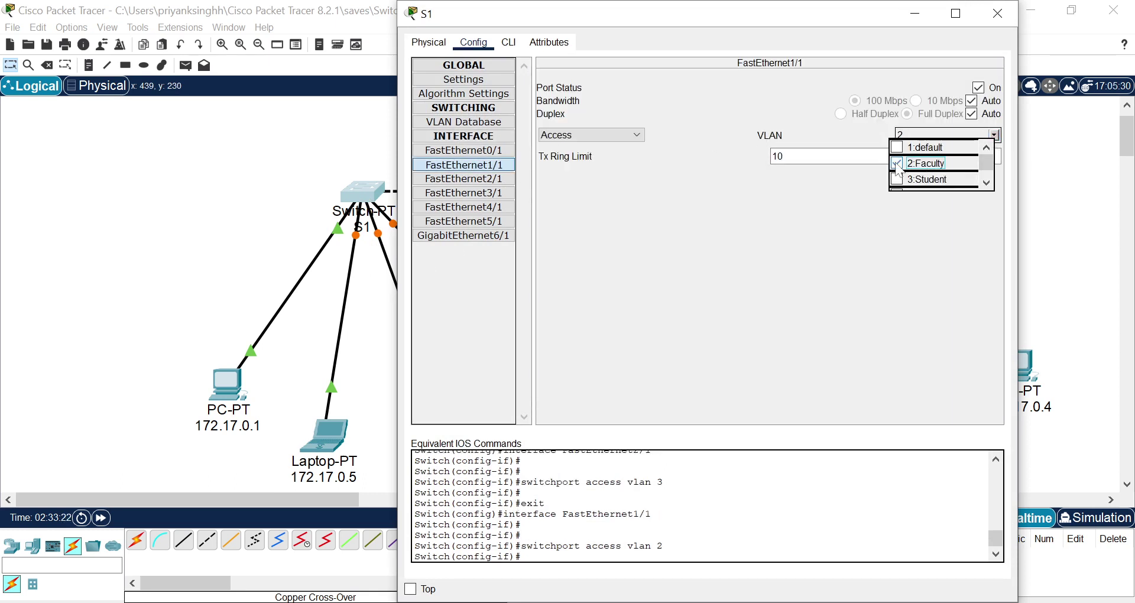
pyautogui.click(830, 197)
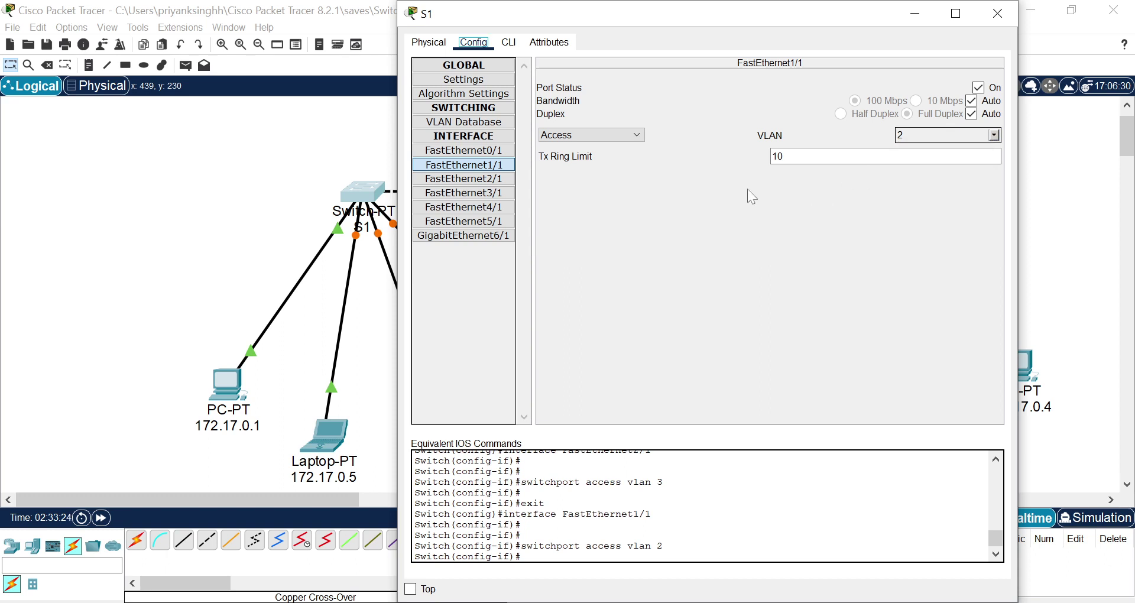
# Assign switch S1's FastEthernet3/1 port to access VLAN 2 (Faculty) and fast-forward the network's simulation time
pyautogui.click(469, 195)
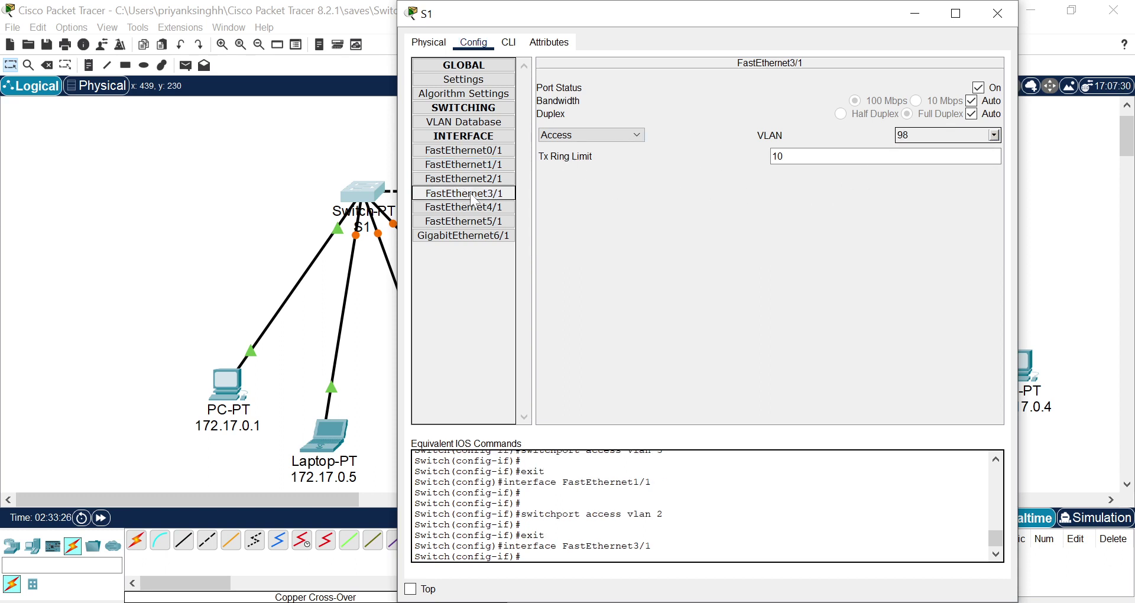
pyautogui.click(995, 134)
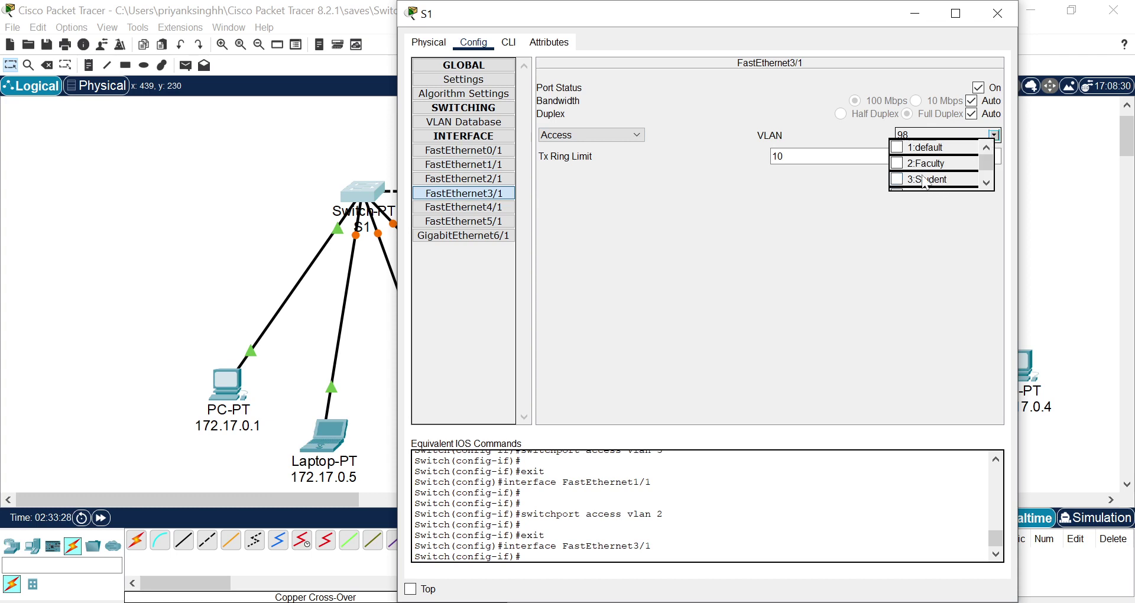
pyautogui.click(897, 165)
pyautogui.click(847, 215)
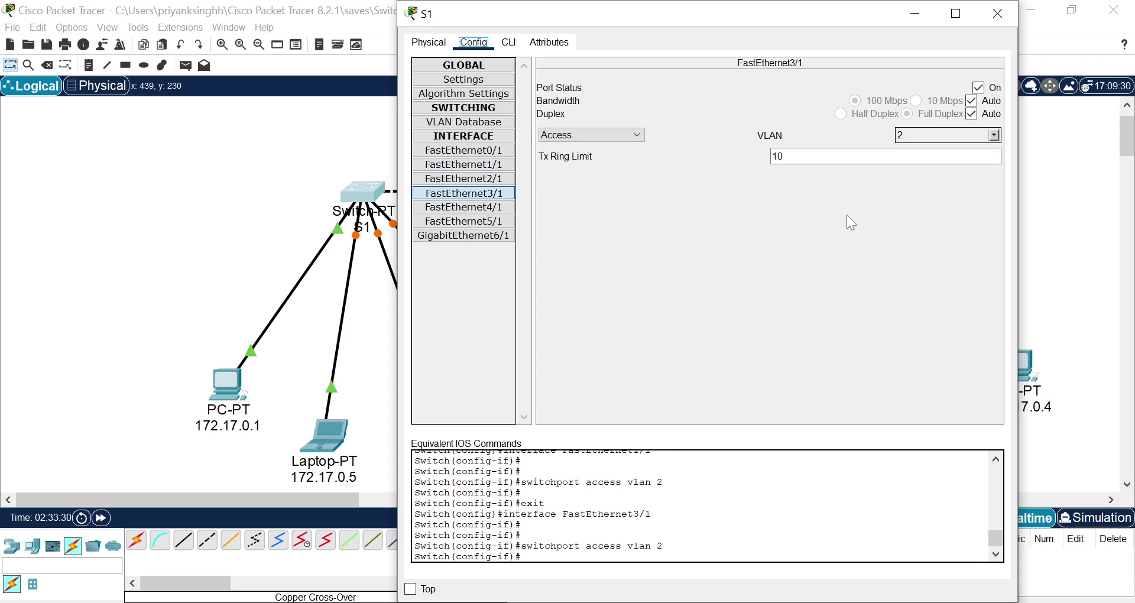
pyautogui.click(1002, 17)
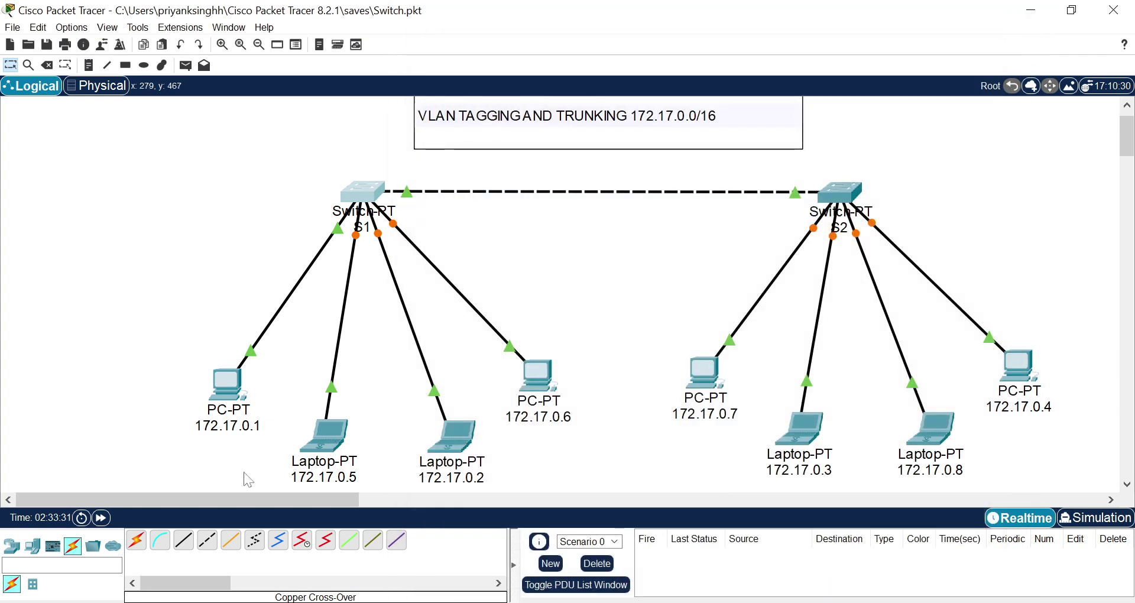
pyautogui.click(102, 518)
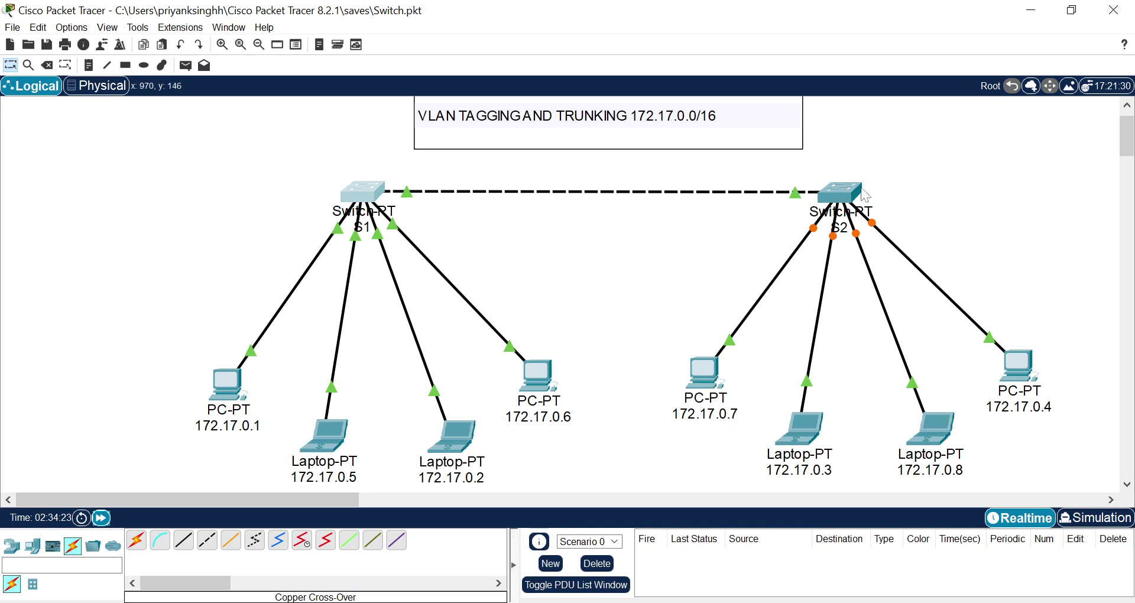
# Assign switch S2's FastEthernet0/1 port to access VLAN 3 (Student)
pyautogui.click(838, 195)
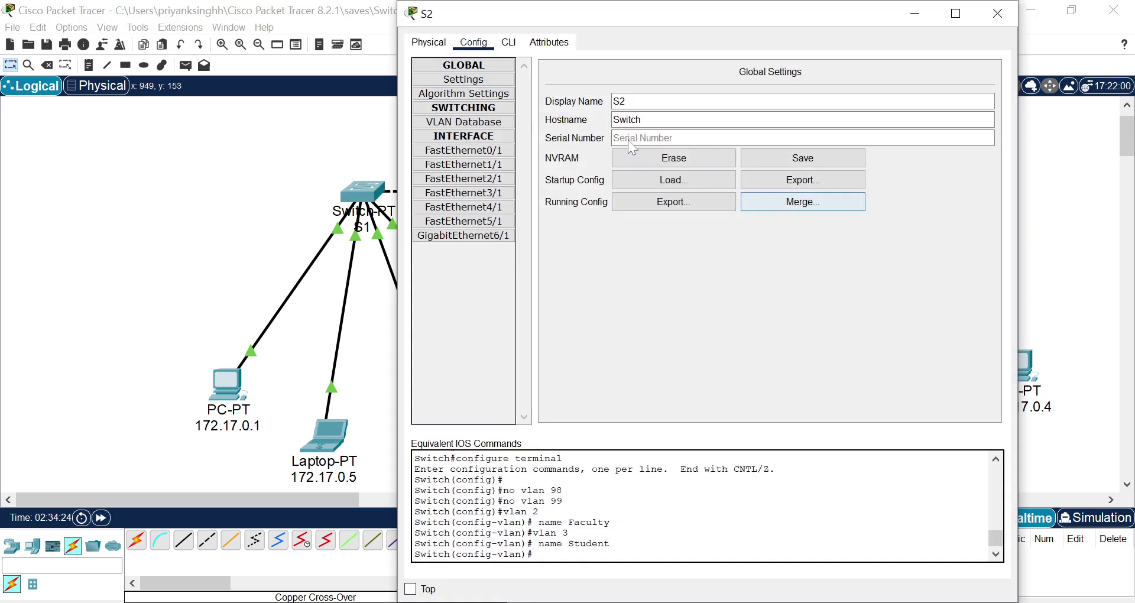
pyautogui.click(466, 152)
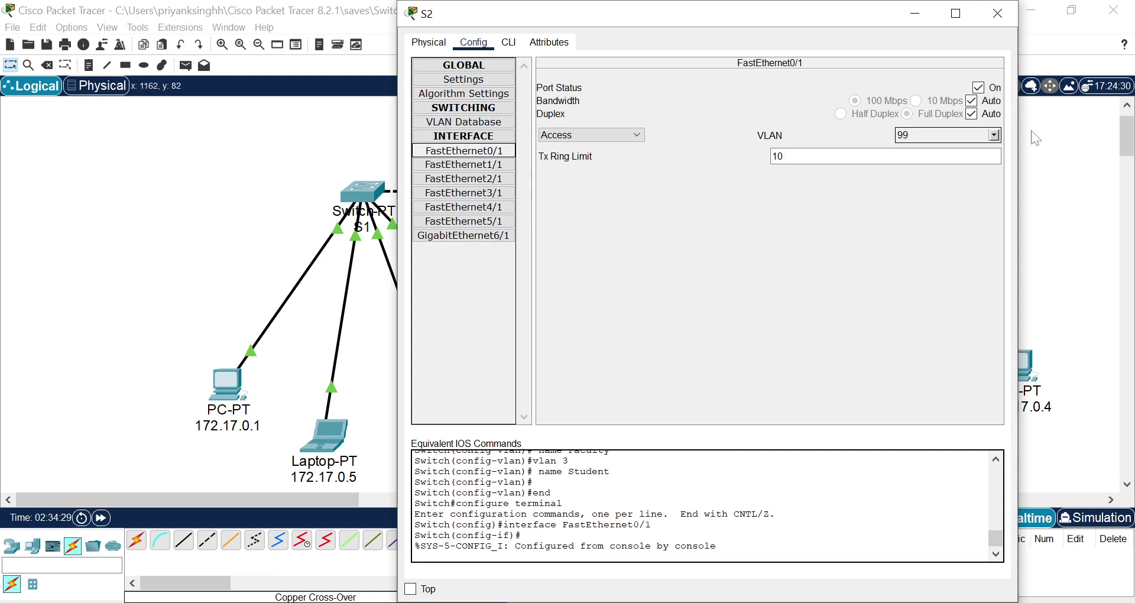
pyautogui.click(995, 135)
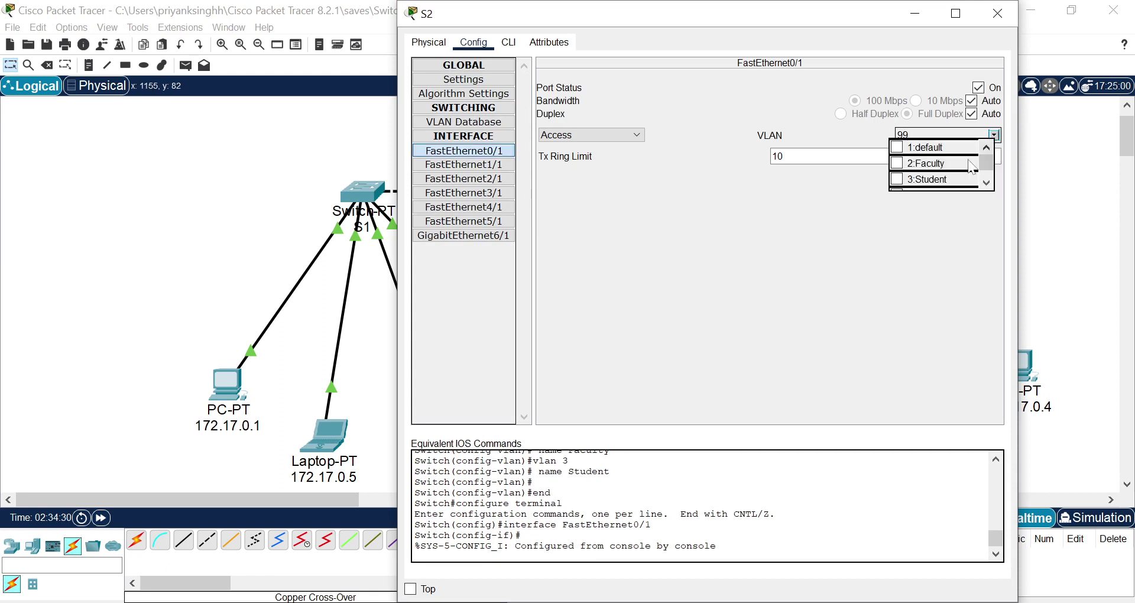
pyautogui.click(897, 179)
pyautogui.click(810, 239)
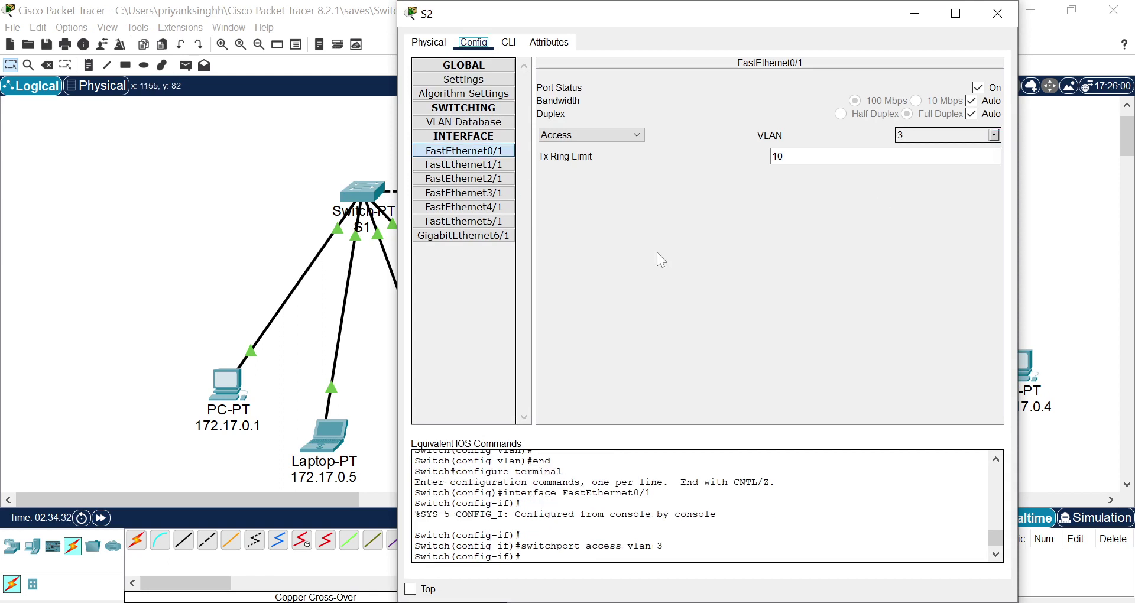
# Assign switch S2's FastEthernet2/1 port to access VLAN 3 (Student) and close the switch's configuration
pyautogui.click(460, 182)
pyautogui.click(994, 135)
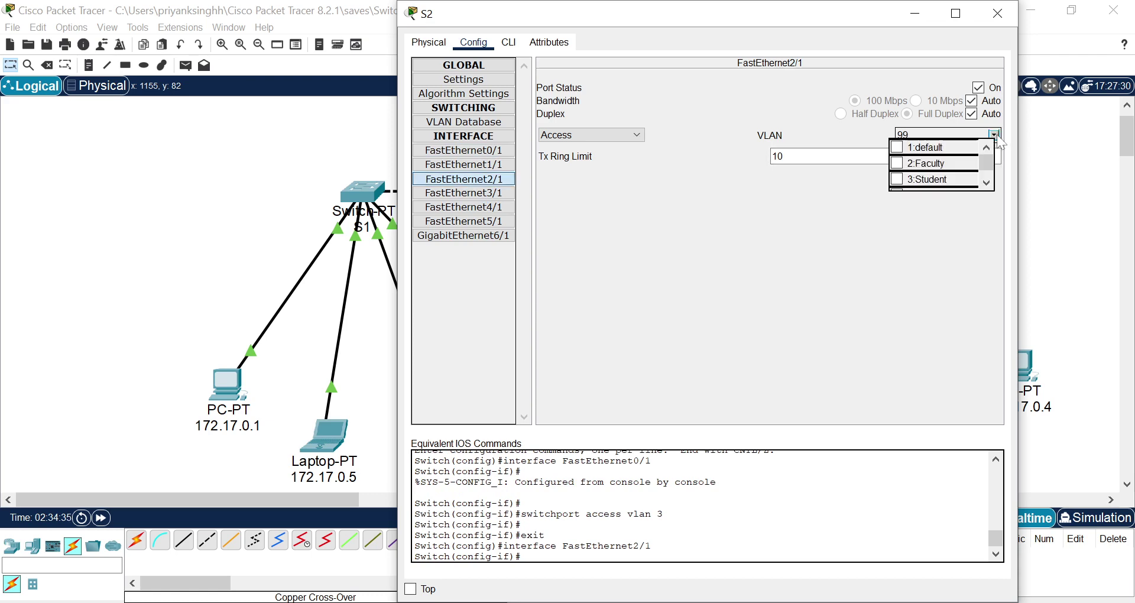
pyautogui.click(897, 179)
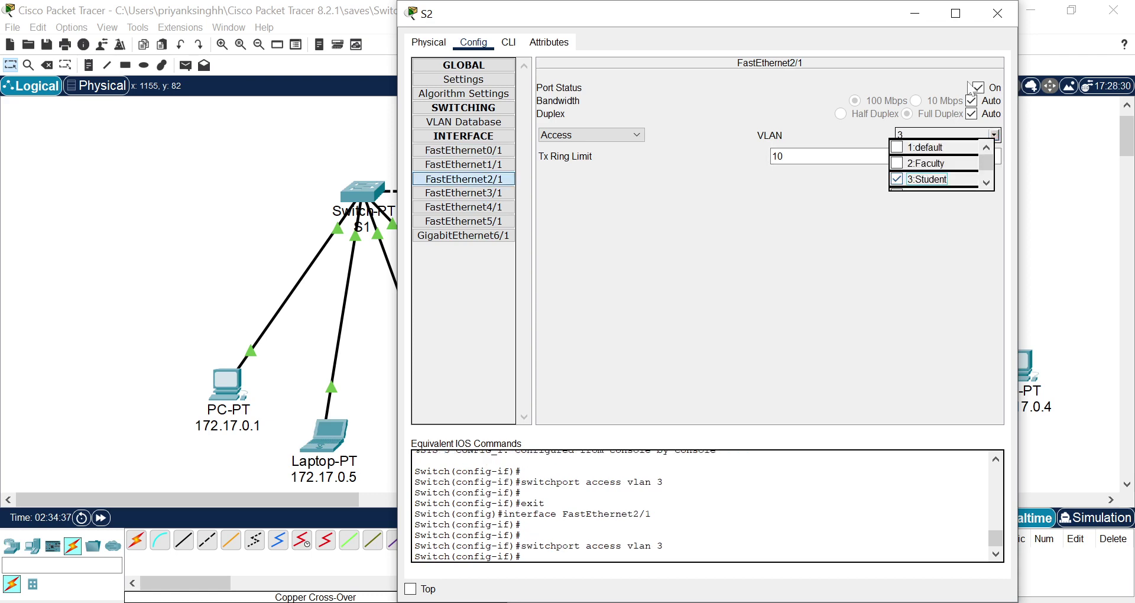
pyautogui.click(997, 13)
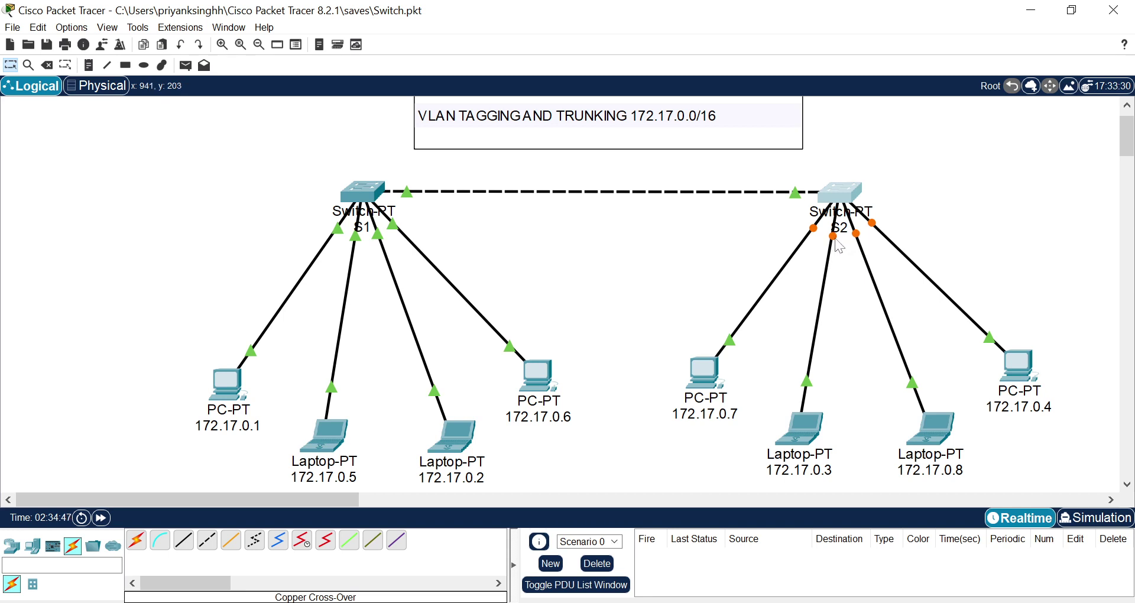
# Identify the S2 ports linked to its two laptops and assign FastEthernet1/1 to access VLAN 2 (Faculty)
pyautogui.moveTo(836, 245)
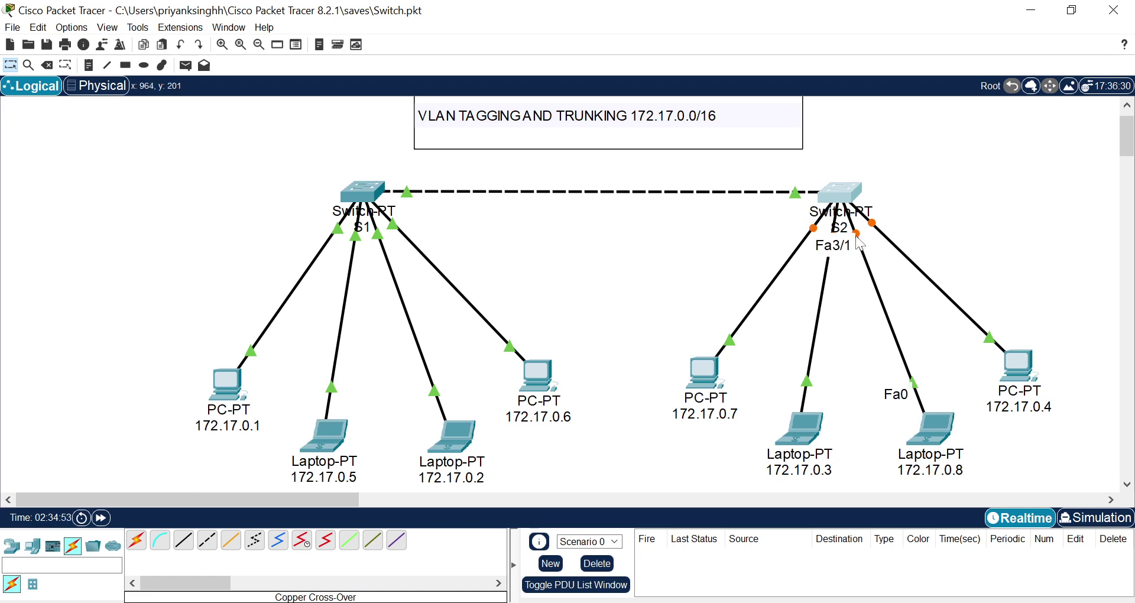
pyautogui.click(844, 191)
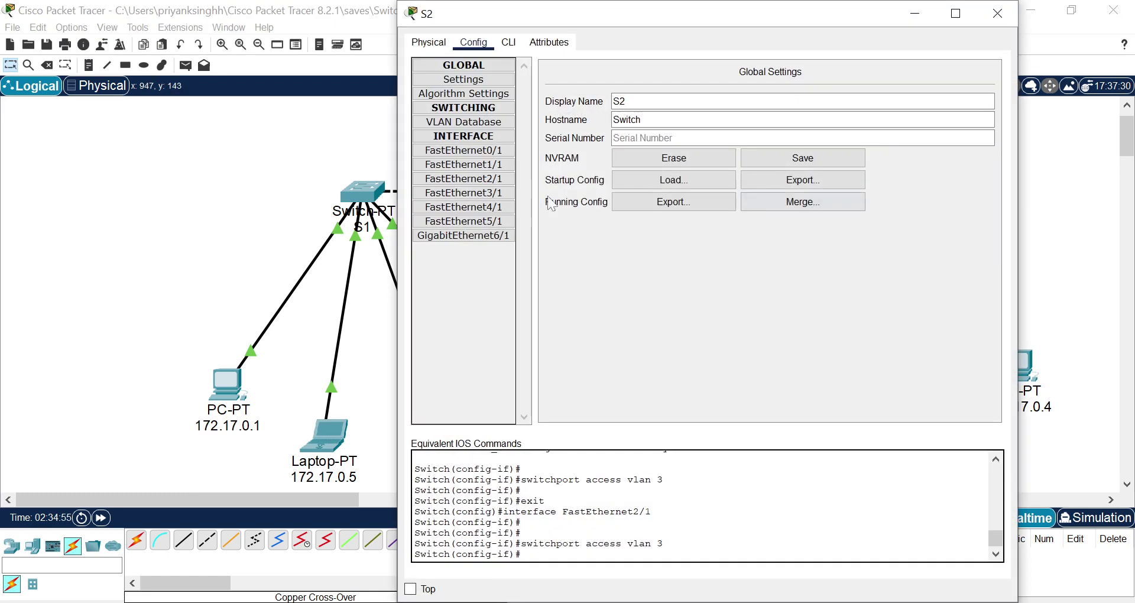
pyautogui.click(468, 165)
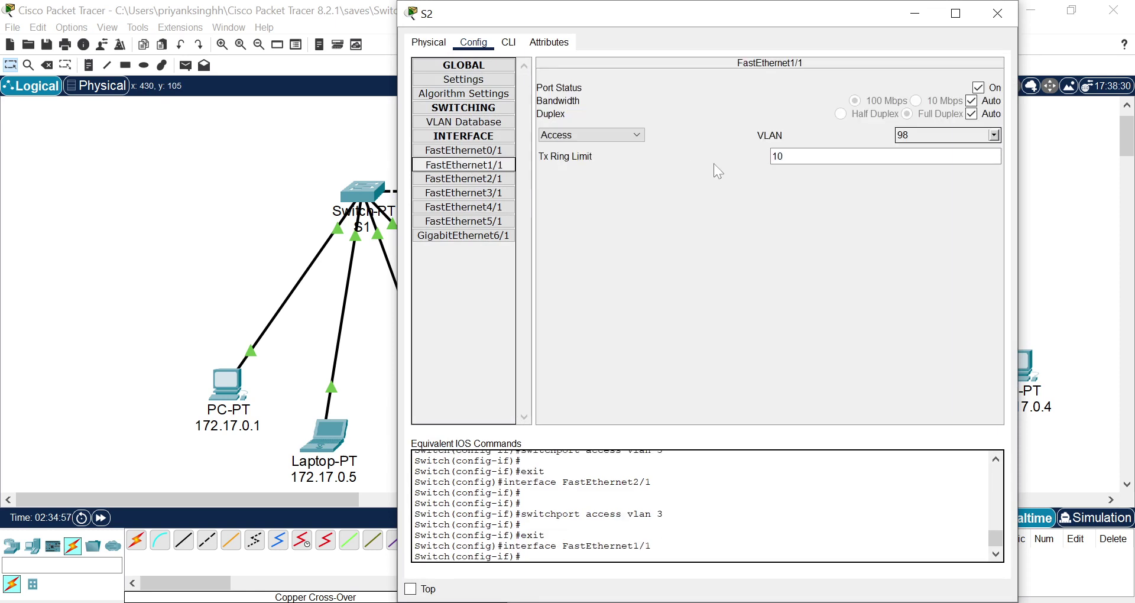
pyautogui.click(995, 135)
pyautogui.click(897, 163)
# Assign switch S2's FastEthernet3/1 port to access VLAN 2 (Faculty)
pyautogui.click(464, 193)
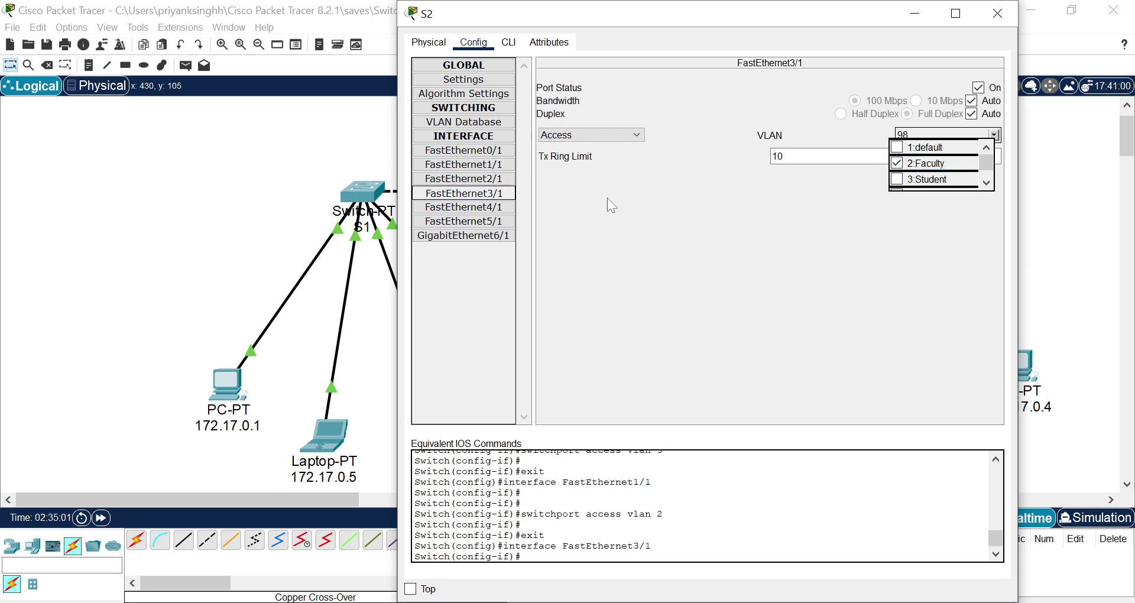
pyautogui.click(995, 135)
pyautogui.click(897, 163)
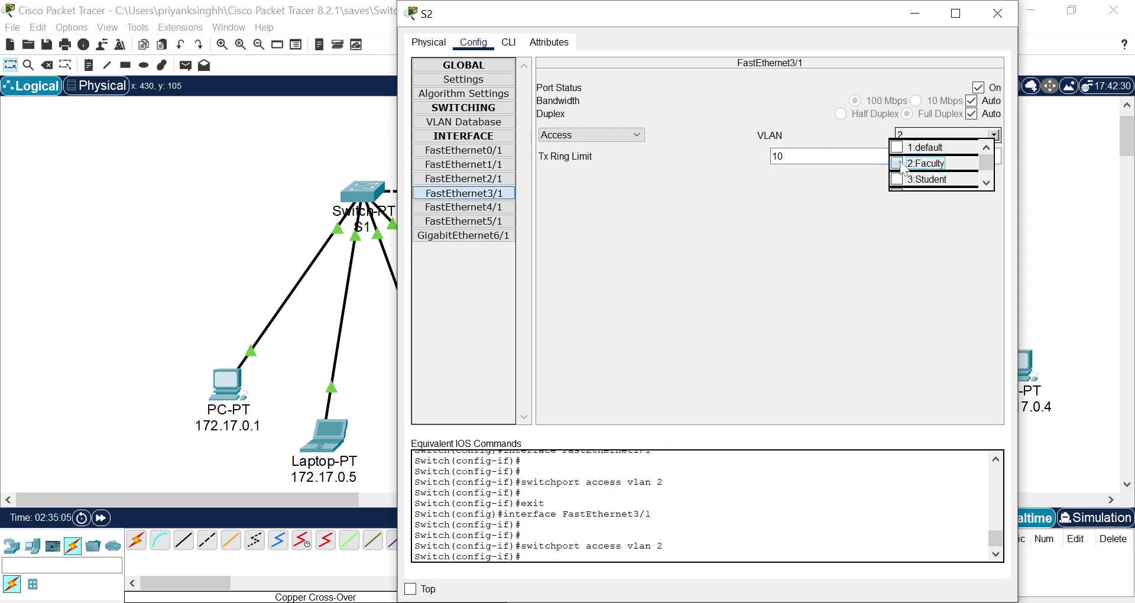
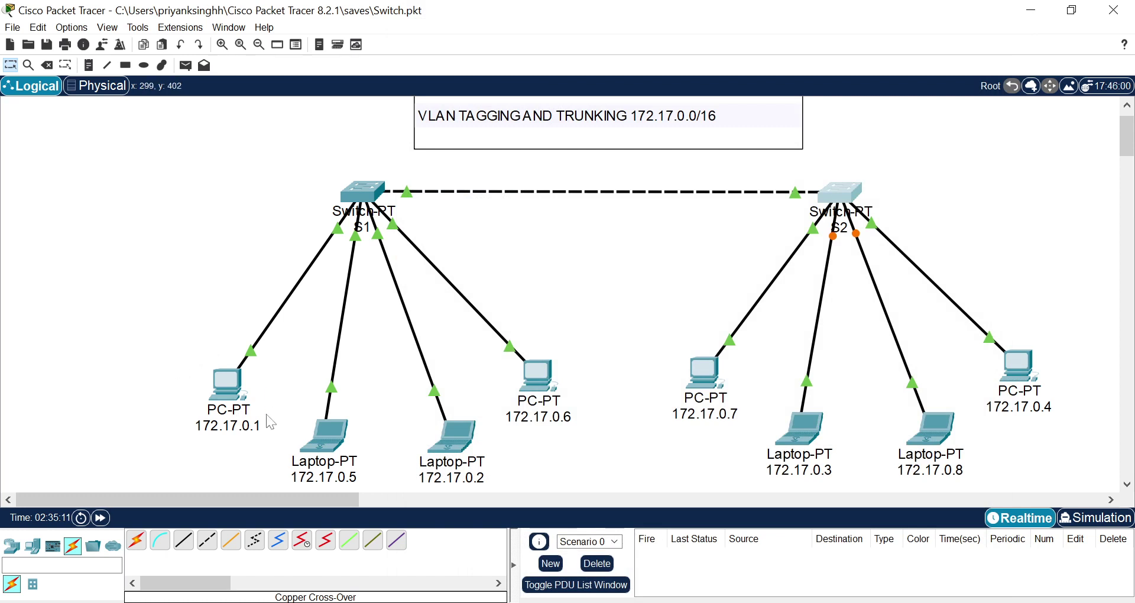
# Send simple PDUs from PC 172.17.0.1 to PC 172.17.0.6 and from laptop 172.17.0.5 to laptop 172.17.0.2
pyautogui.click(185, 68)
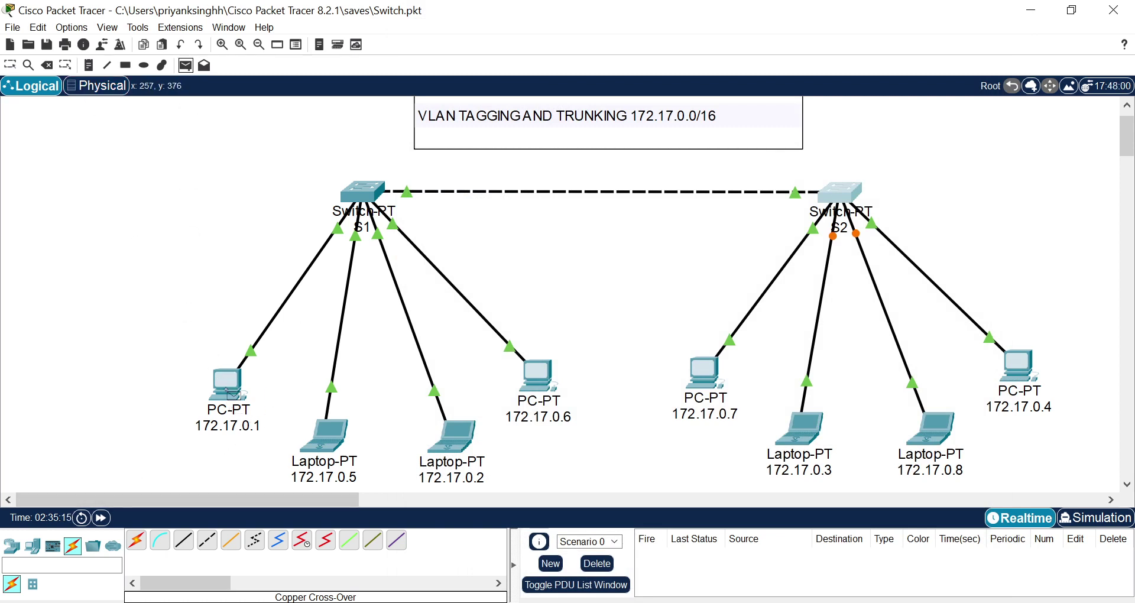
pyautogui.moveTo(232, 387)
pyautogui.click(537, 372)
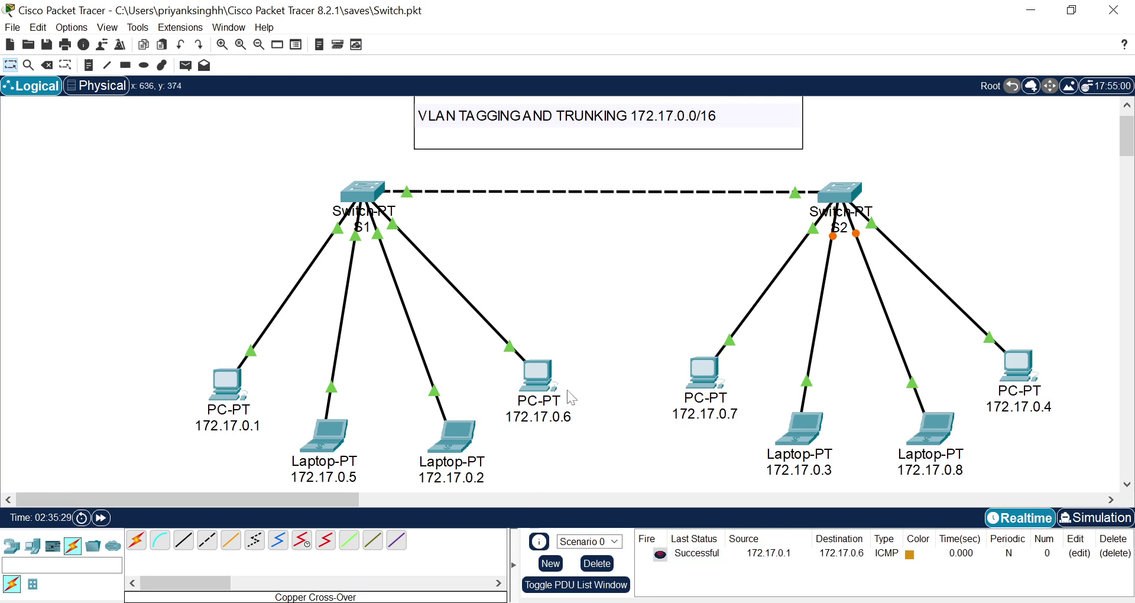
pyautogui.click(189, 69)
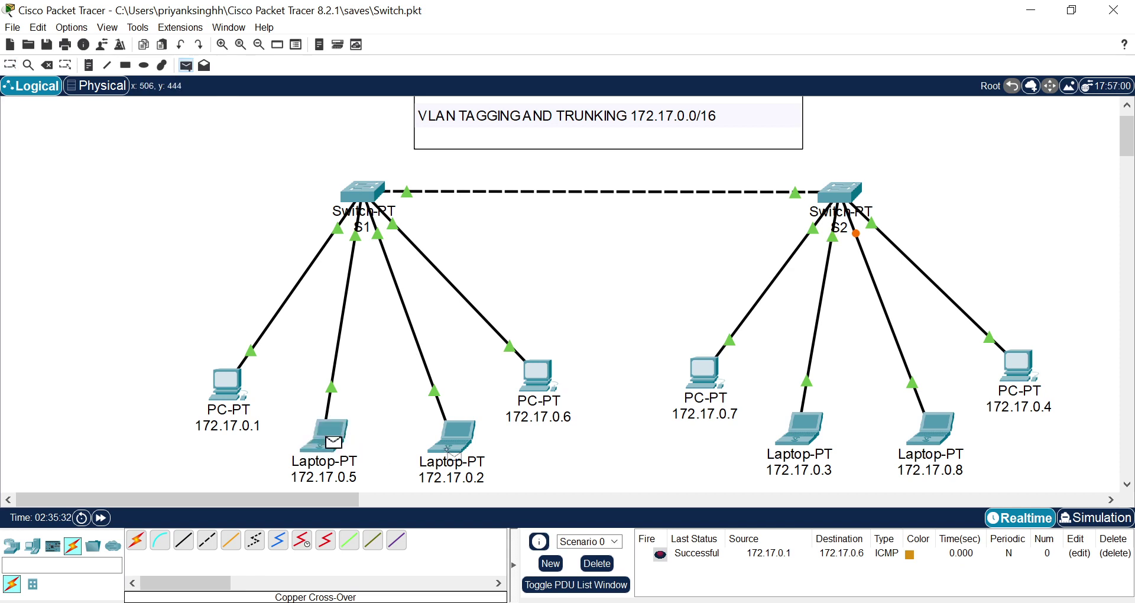
pyautogui.click(448, 450)
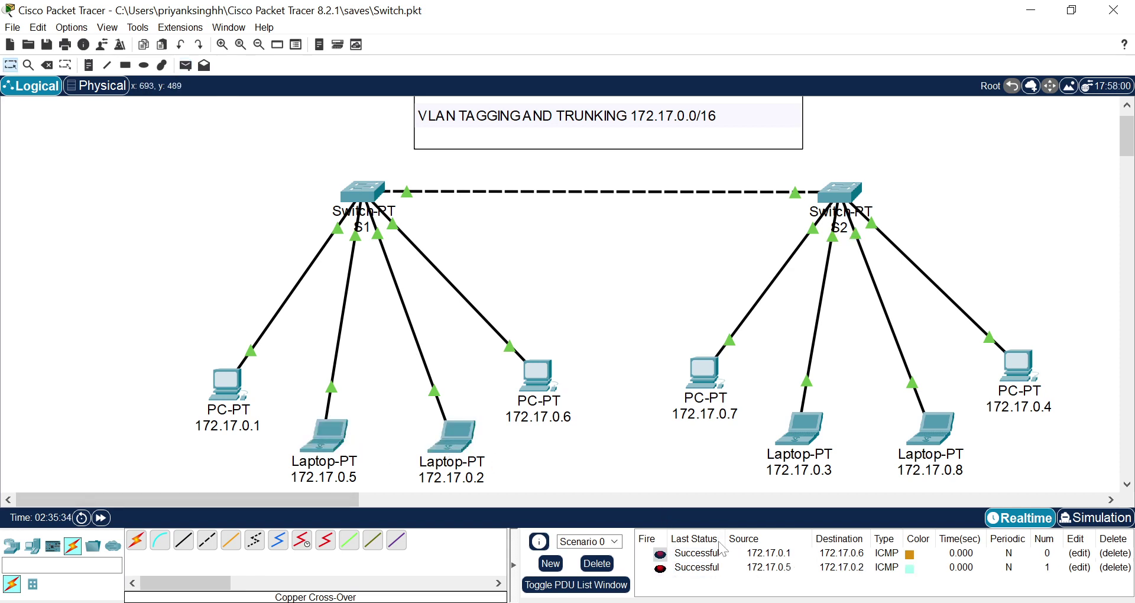
# Test communication between the Student and Faculty VLANs with a simple PDU from PC 172.17.0.1 to laptop 172.17.0.5
pyautogui.click(186, 66)
pyautogui.click(228, 385)
pyautogui.click(326, 429)
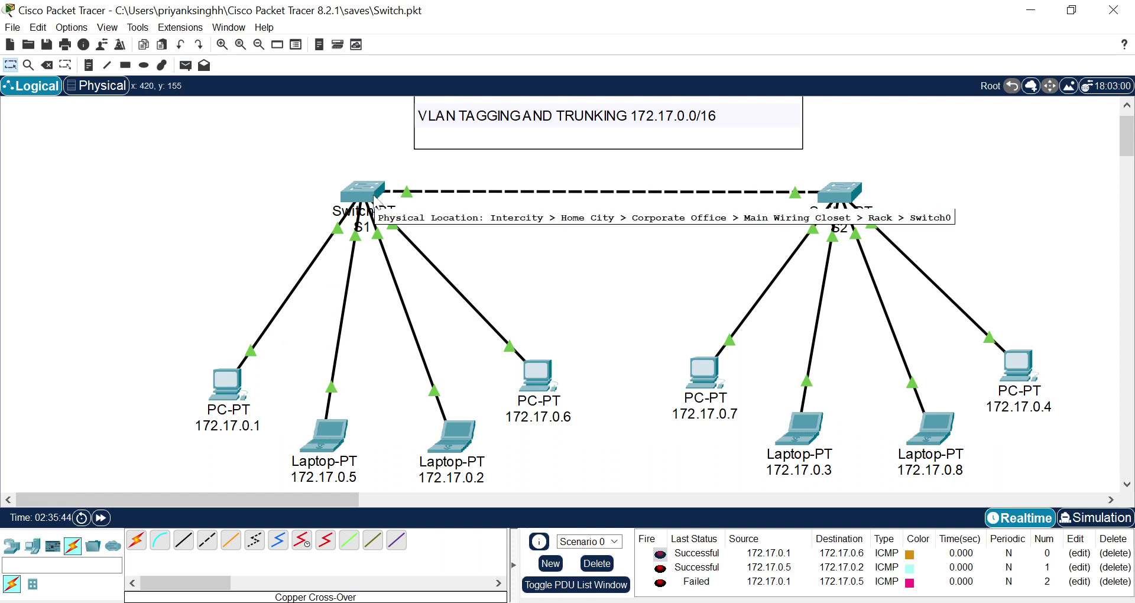
# Inspect the FastEthernet0 IP configuration of PC 172.17.0.1 on switch S1
pyautogui.moveTo(374, 203)
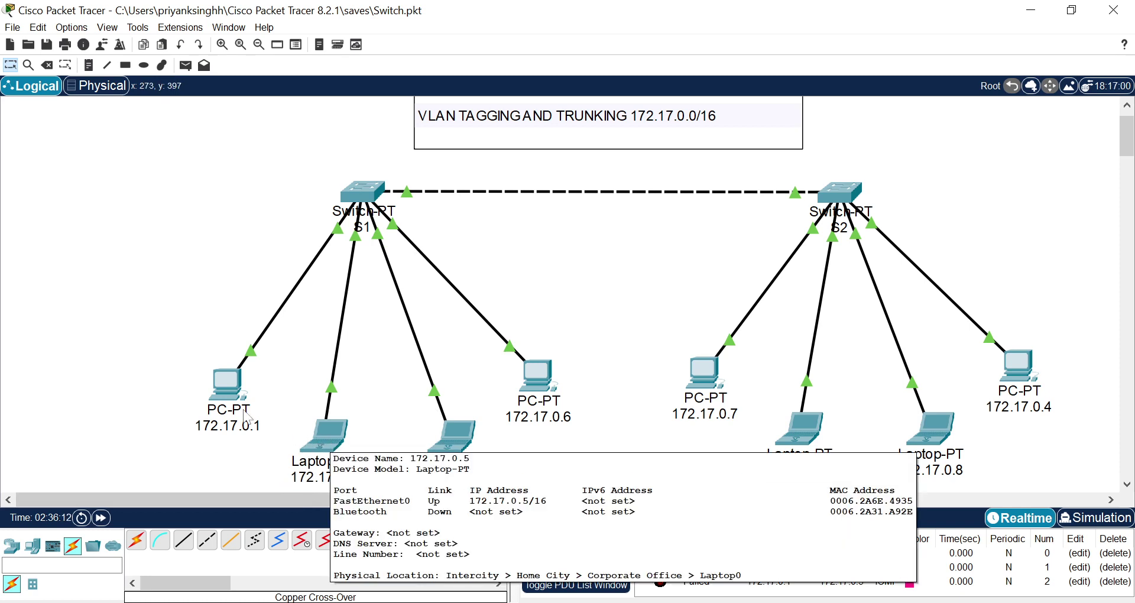
pyautogui.moveTo(225, 378)
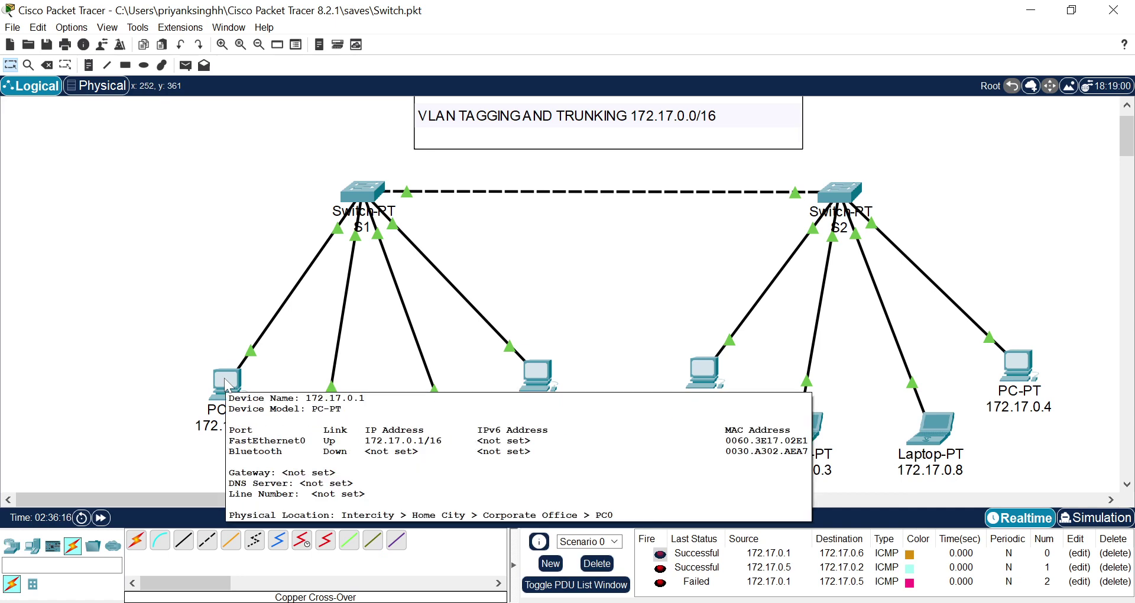
pyautogui.click(225, 378)
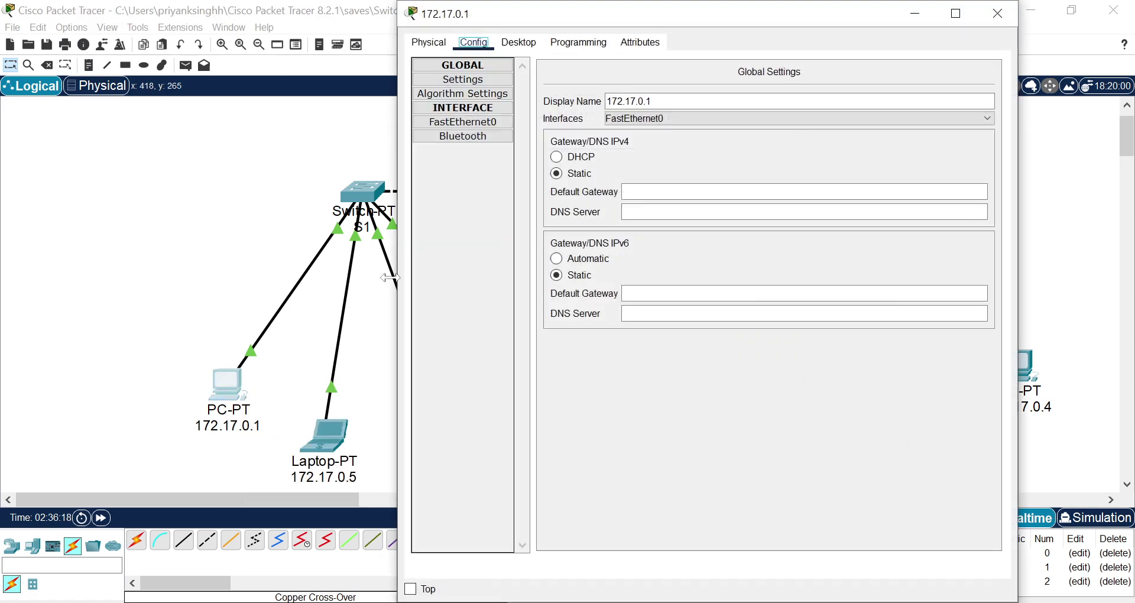
pyautogui.click(476, 123)
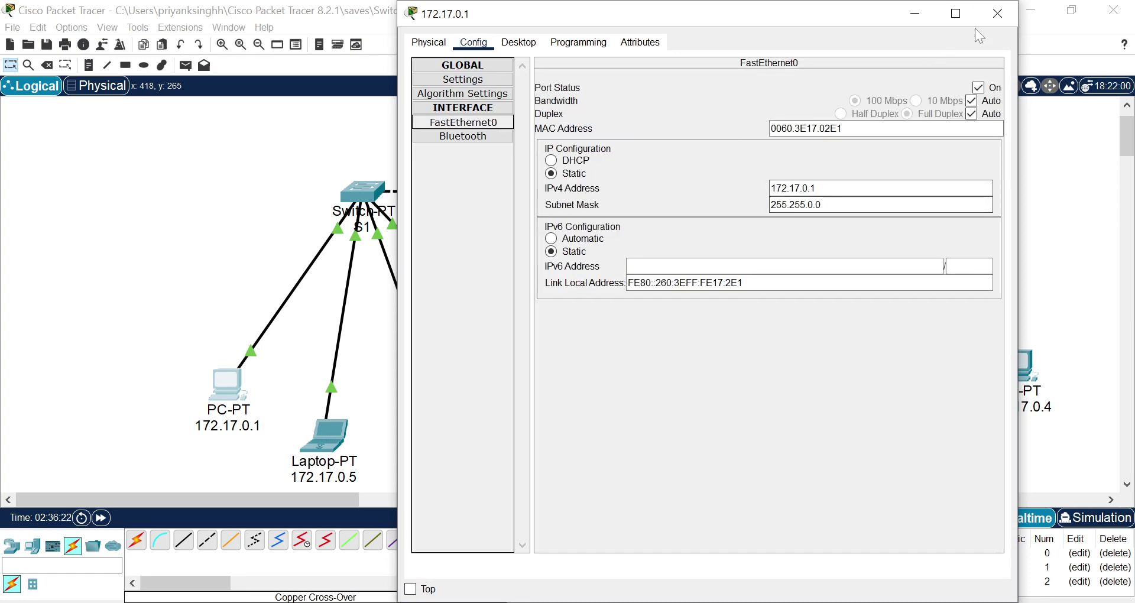
pyautogui.click(997, 13)
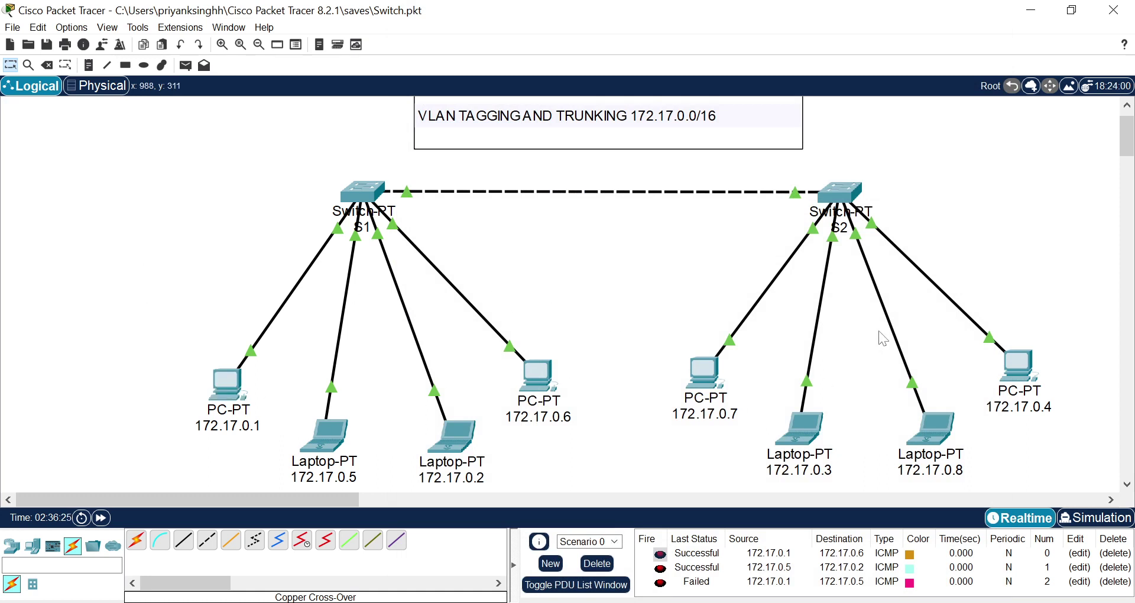
# Test Student VLAN communication across the switches with a simple PDU from PC 172.17.0.1 to PC 172.17.0.7 and check its status
pyautogui.click(187, 66)
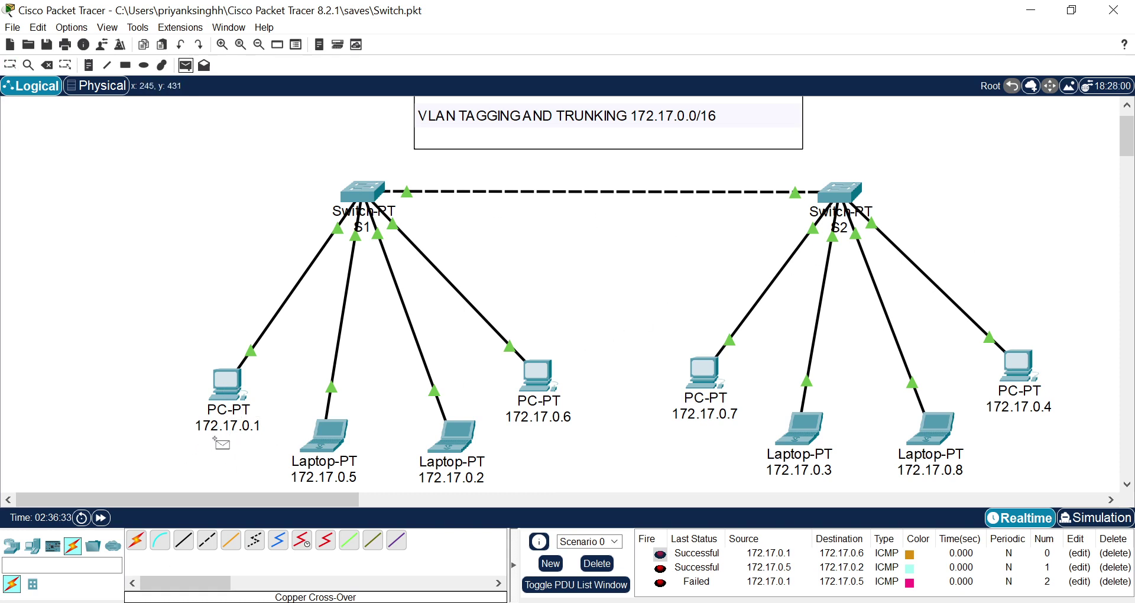
pyautogui.click(226, 381)
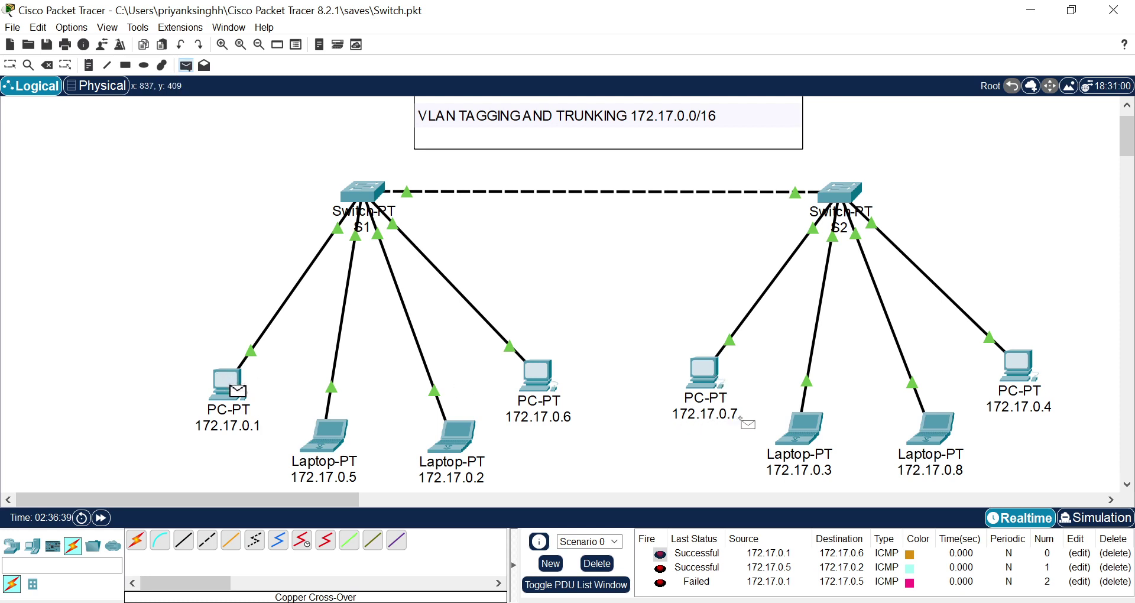
pyautogui.click(706, 375)
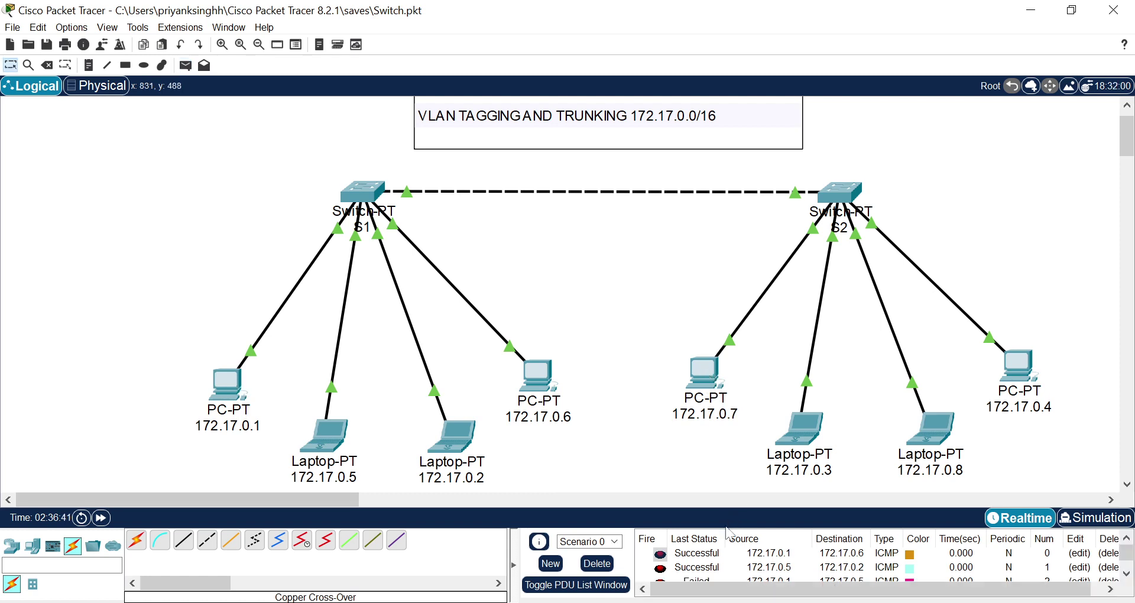
pyautogui.scroll(-2, 1125, 562)
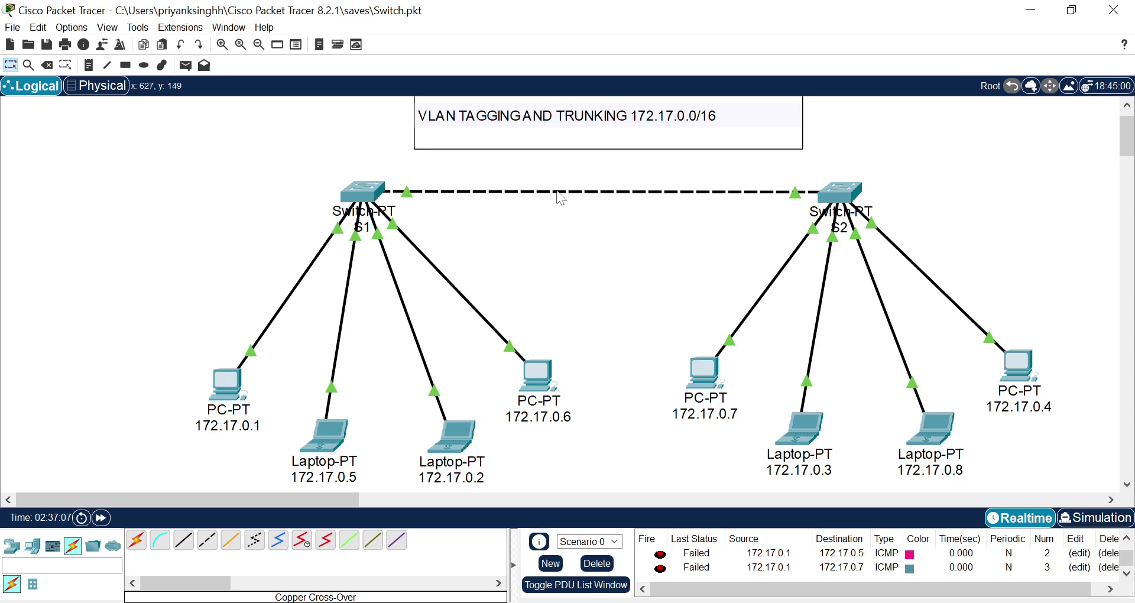
# Assign switch S1's GigabitEthernet6/1 port, which links to S2, to access VLAN 2 (Faculty)
pyautogui.click(366, 193)
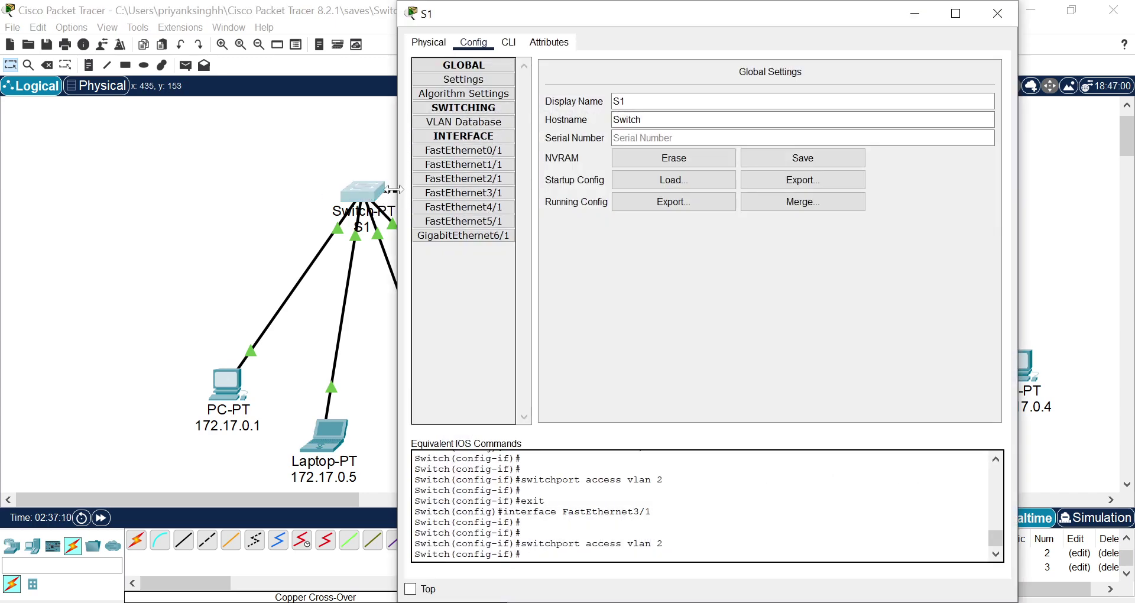
pyautogui.click(998, 13)
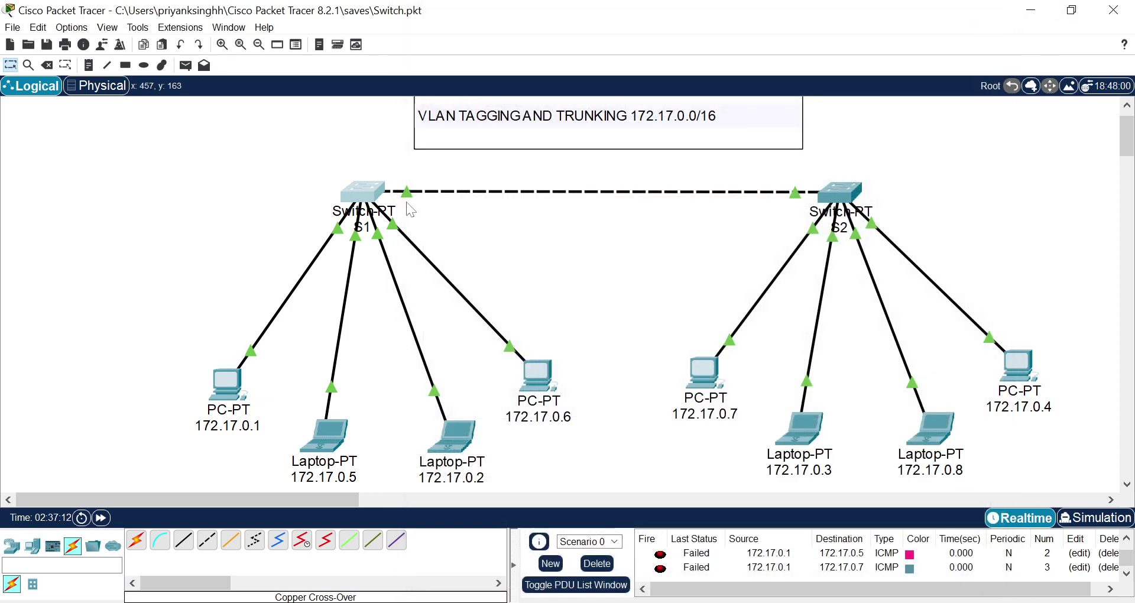
pyautogui.moveTo(407, 194)
pyautogui.click(361, 201)
pyautogui.click(448, 237)
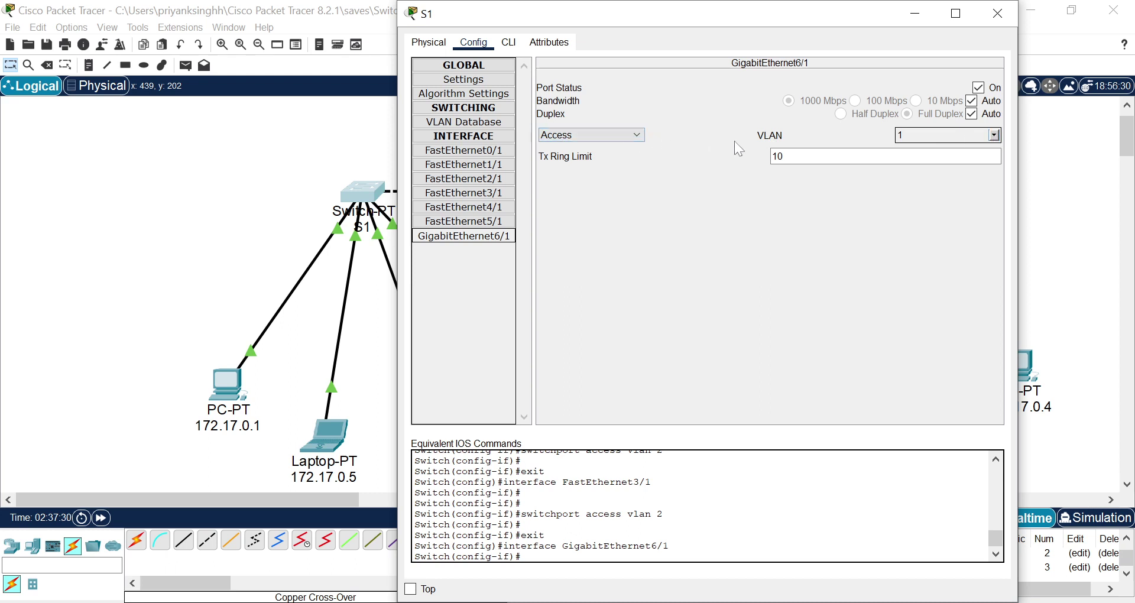
pyautogui.click(916, 135)
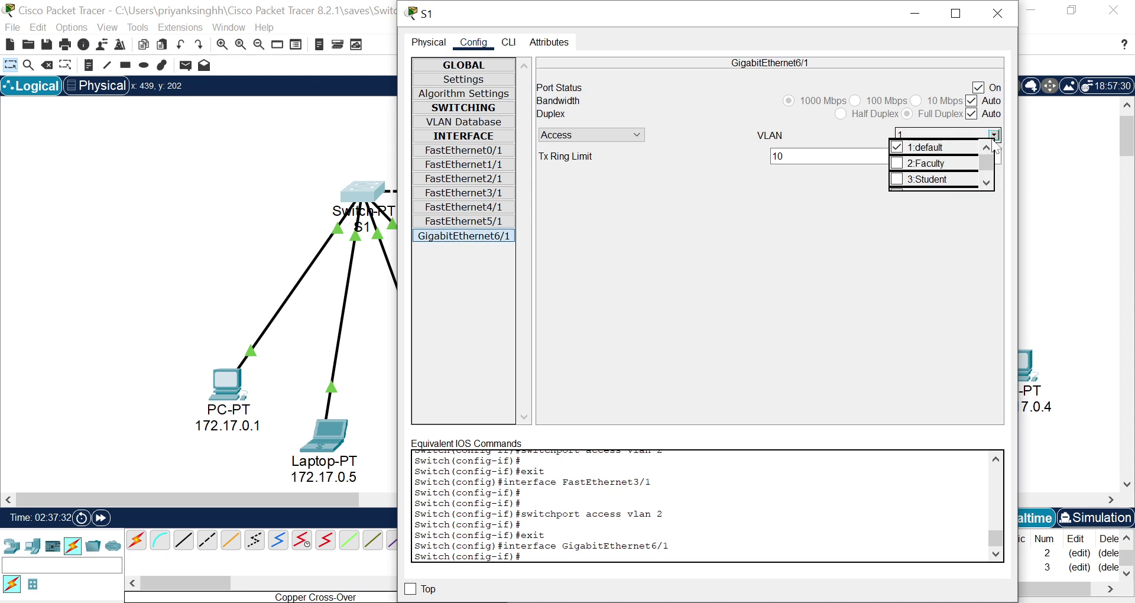
pyautogui.click(896, 165)
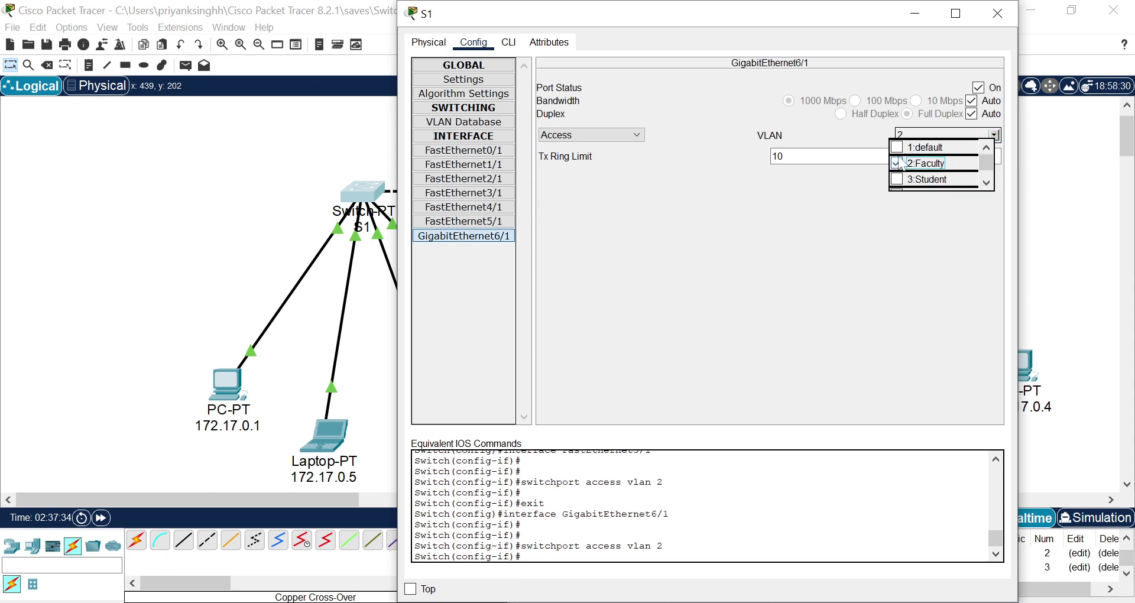
pyautogui.click(780, 216)
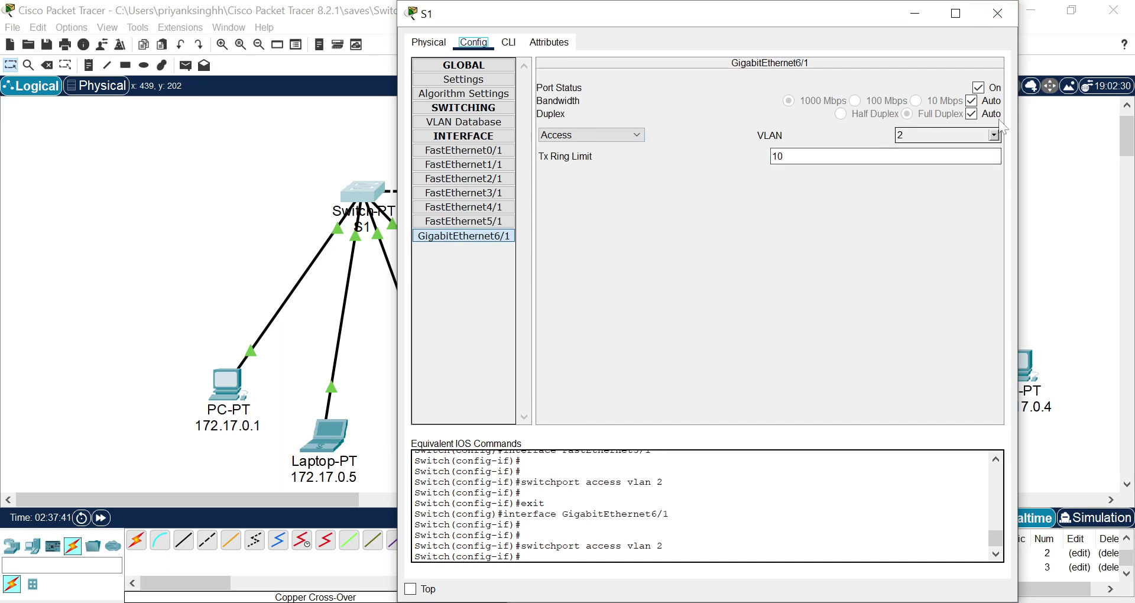
pyautogui.click(997, 13)
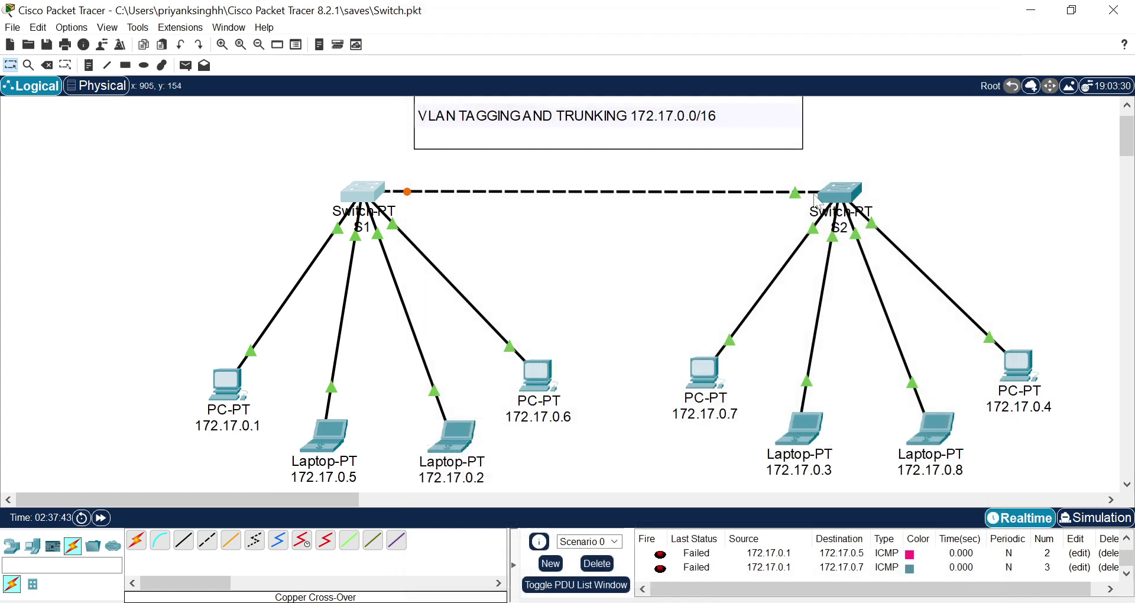
# Assign switch S2's GigabitEthernet6/1 port to access VLAN 2 (Faculty)
pyautogui.click(839, 193)
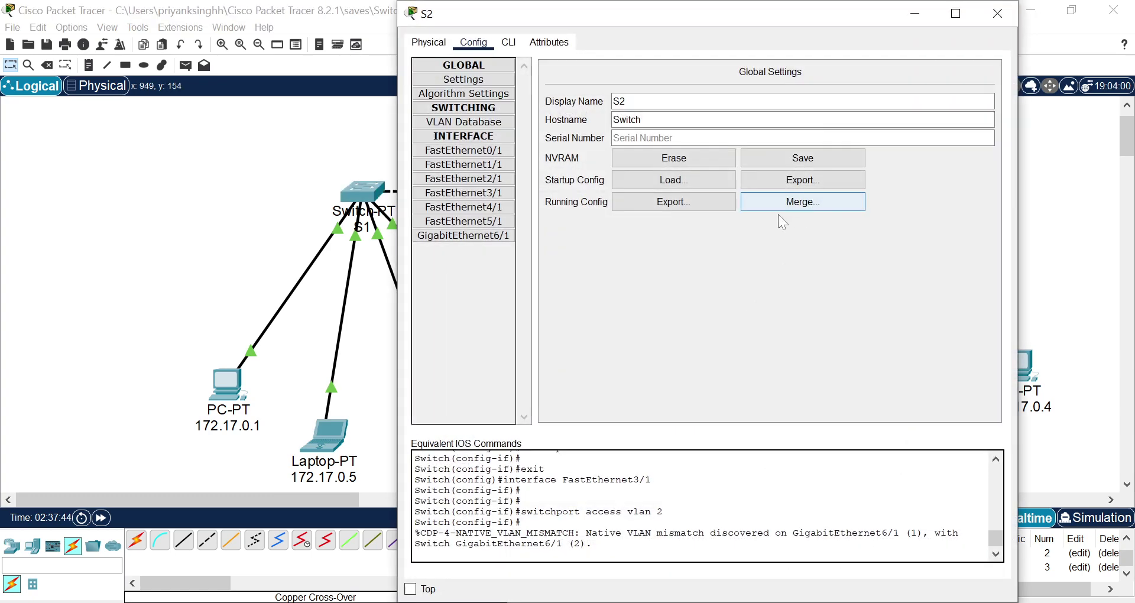
pyautogui.click(464, 236)
pyautogui.click(994, 135)
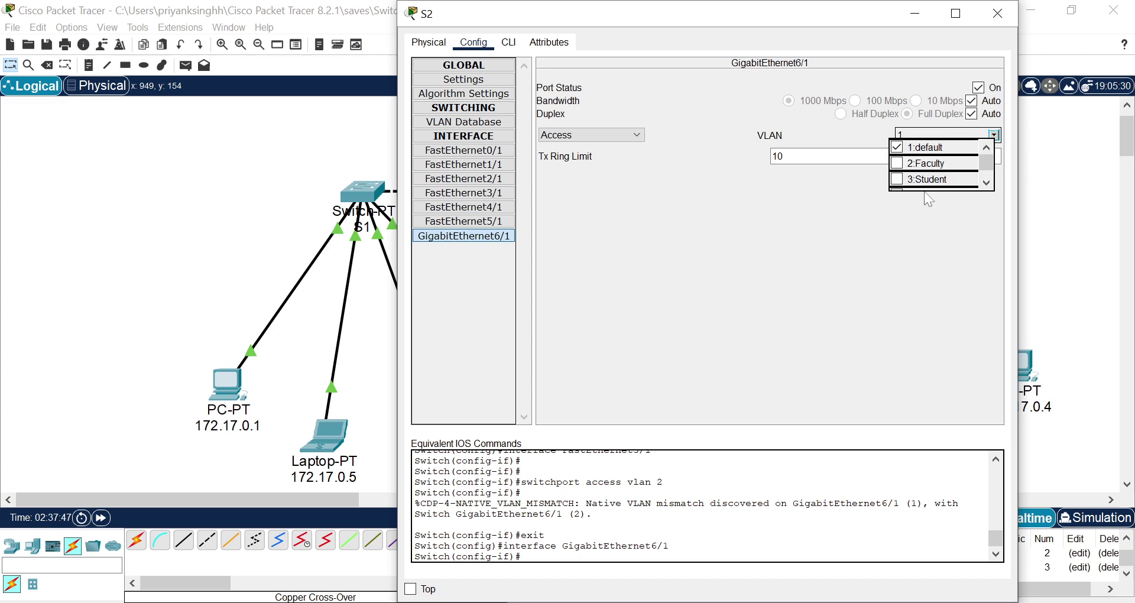
pyautogui.click(925, 163)
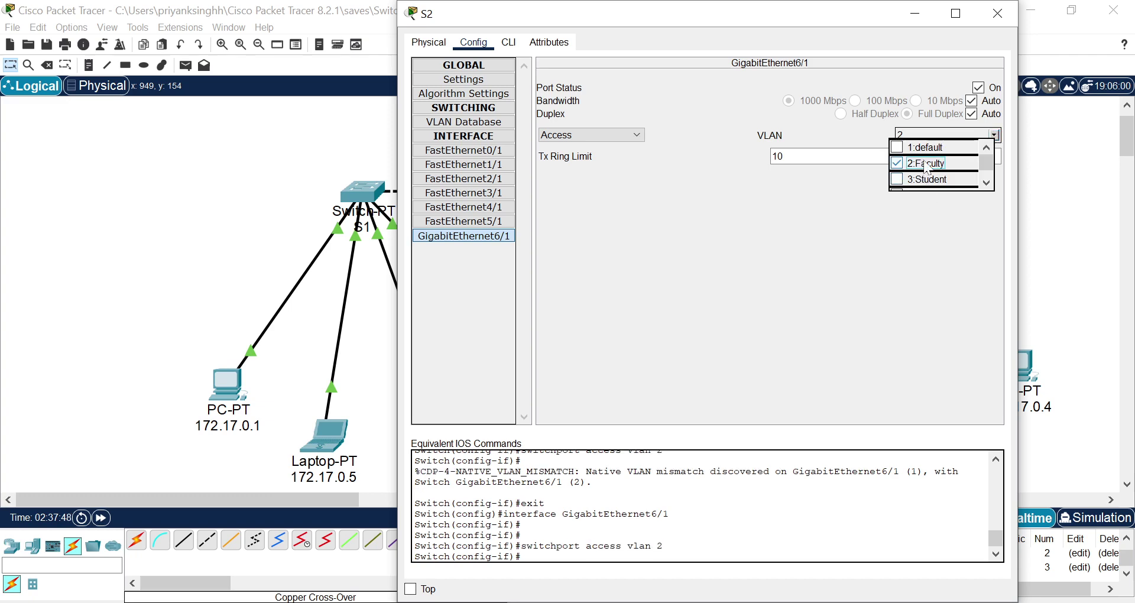
pyautogui.click(997, 13)
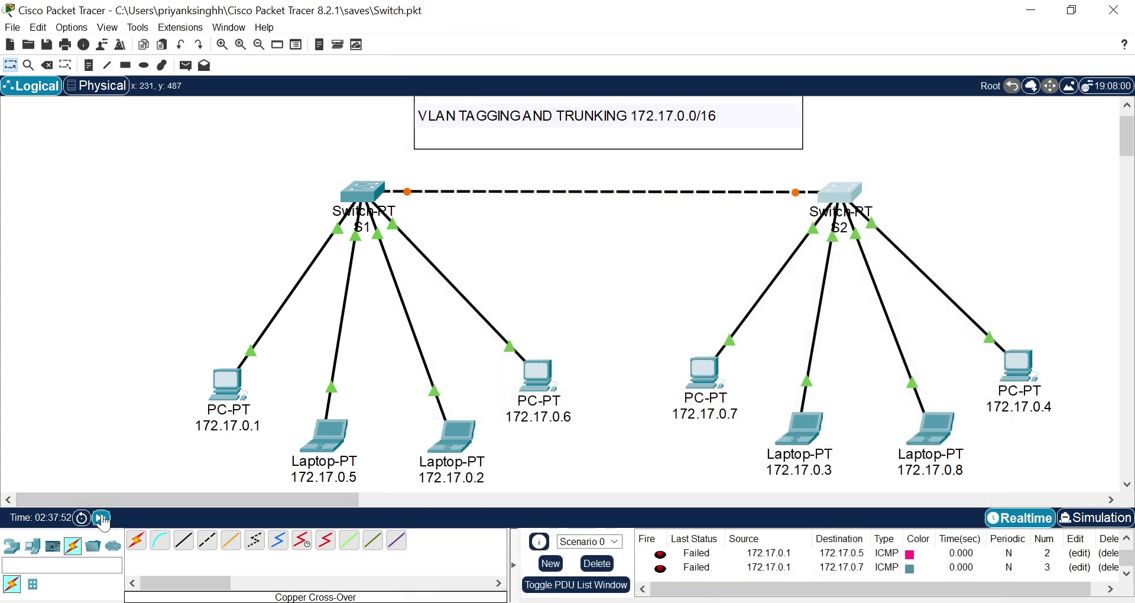
# Fast-forward the network time and send a simple PDU from laptop 172.17.0.5 to laptop 172.17.0.3, checking its status
pyautogui.click(100, 519)
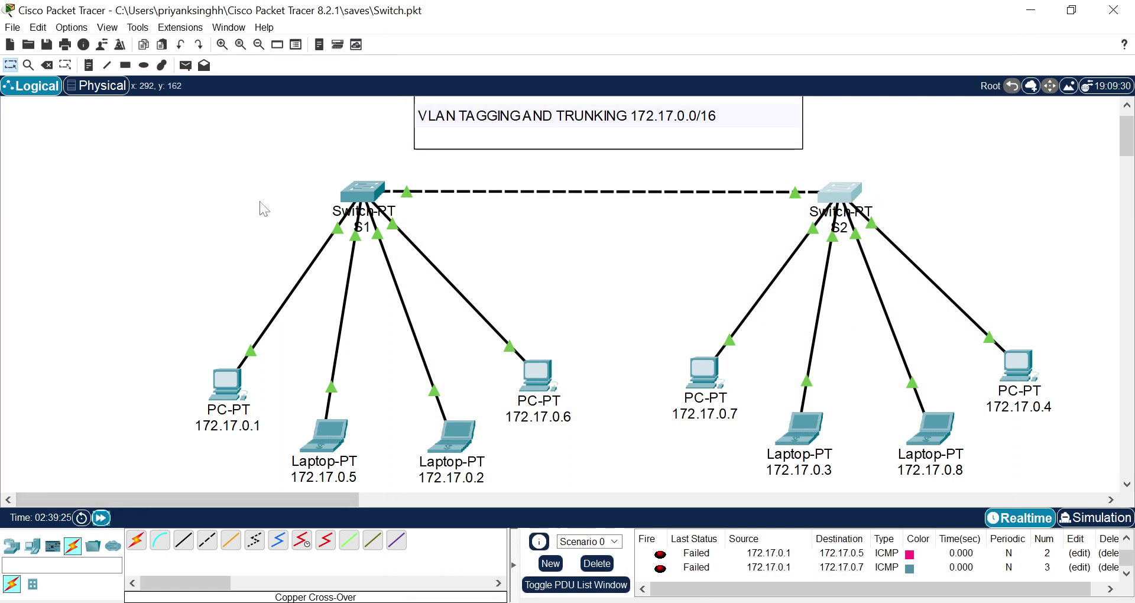
pyautogui.click(185, 65)
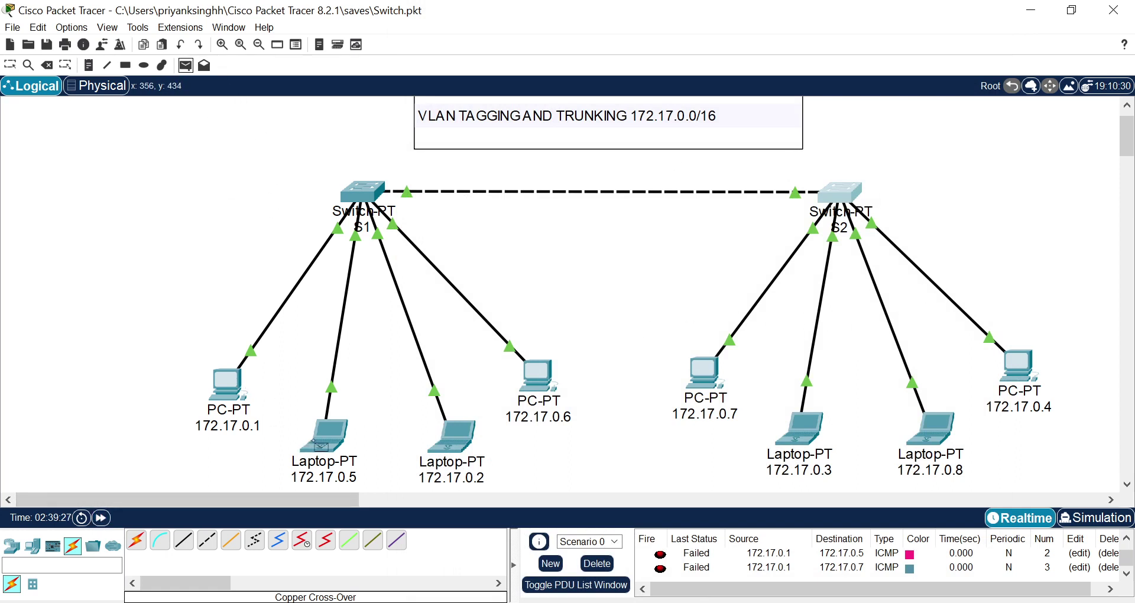
pyautogui.click(329, 437)
pyautogui.click(818, 439)
pyautogui.scroll(-2, 763, 565)
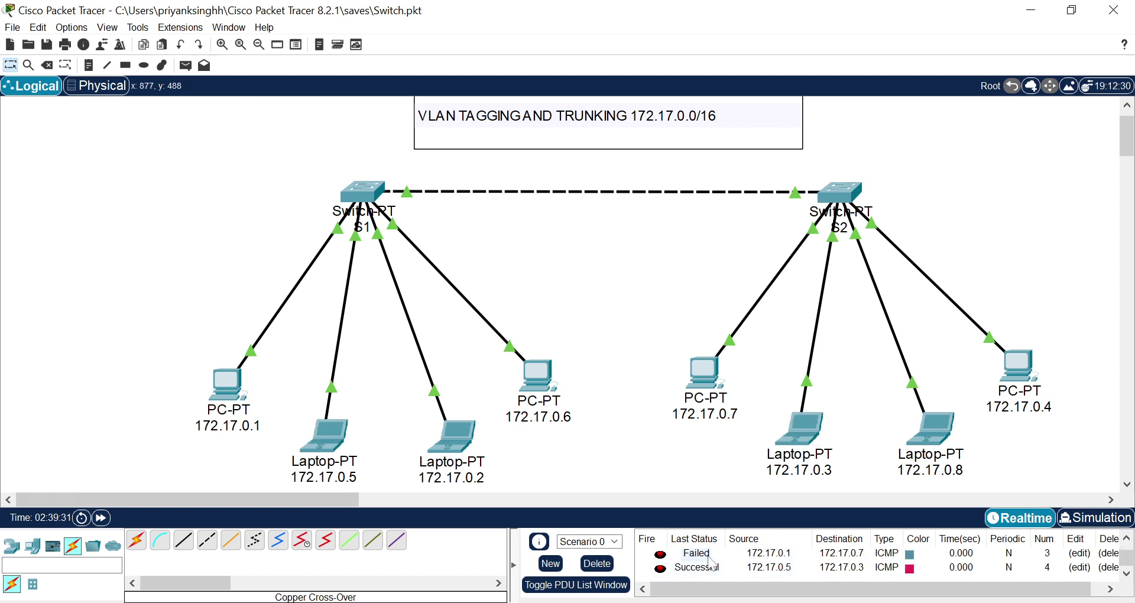
# Send a simple PDU between the Student PCs 172.17.0.6 and 172.17.0.7 and check its status
pyautogui.click(185, 65)
pyautogui.click(550, 390)
pyautogui.click(706, 378)
pyautogui.scroll(-2, 758, 565)
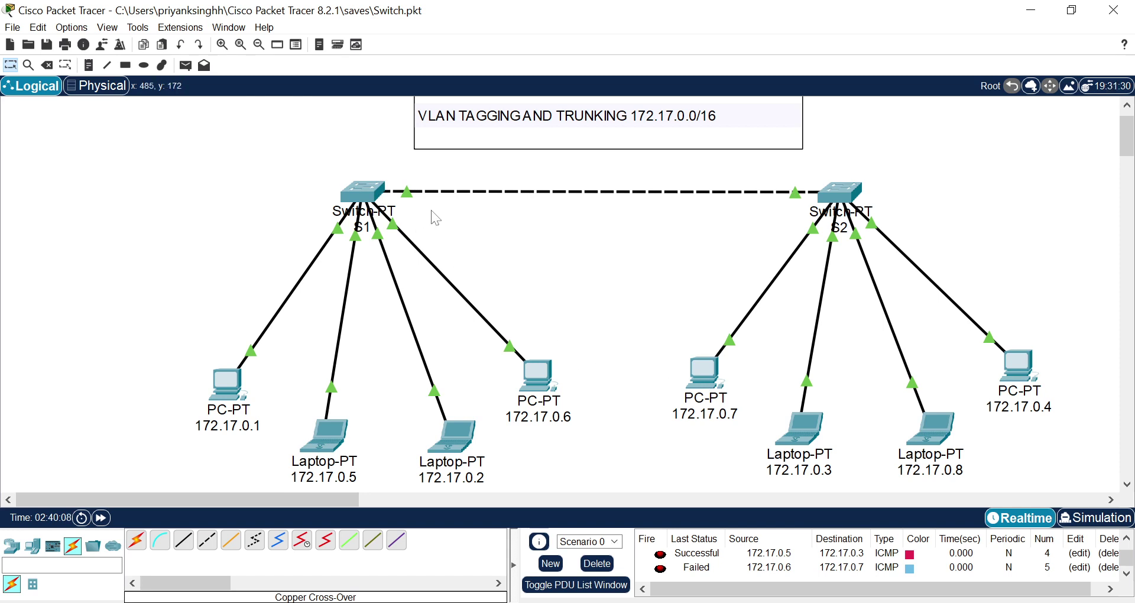
# Set switch S1's GigabitEthernet6/1 port to Trunk mode
pyautogui.click(369, 186)
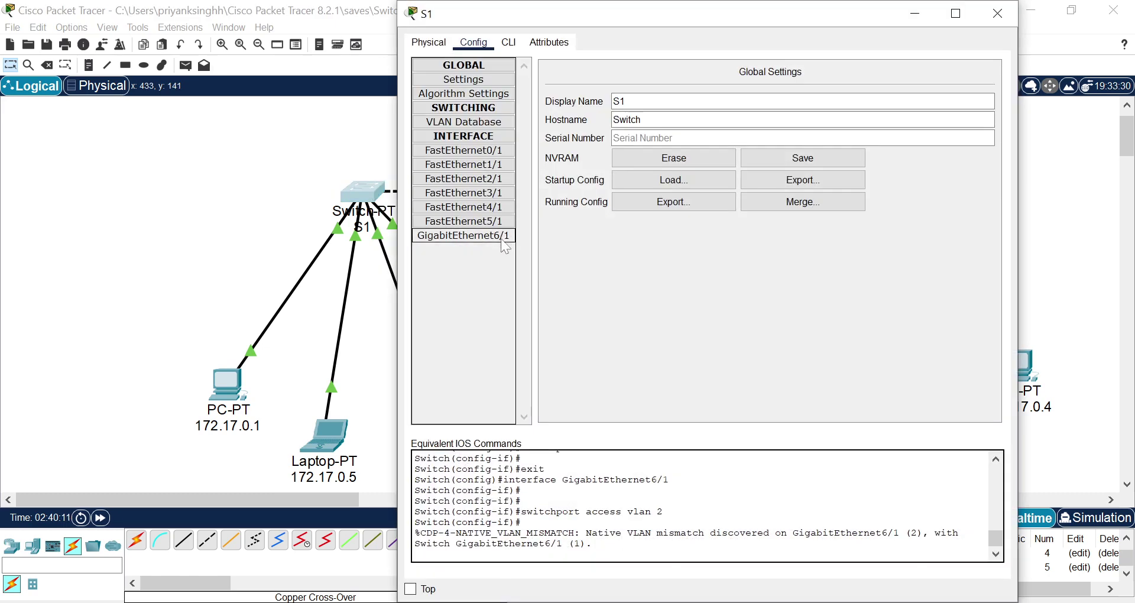
pyautogui.click(463, 235)
pyautogui.click(634, 137)
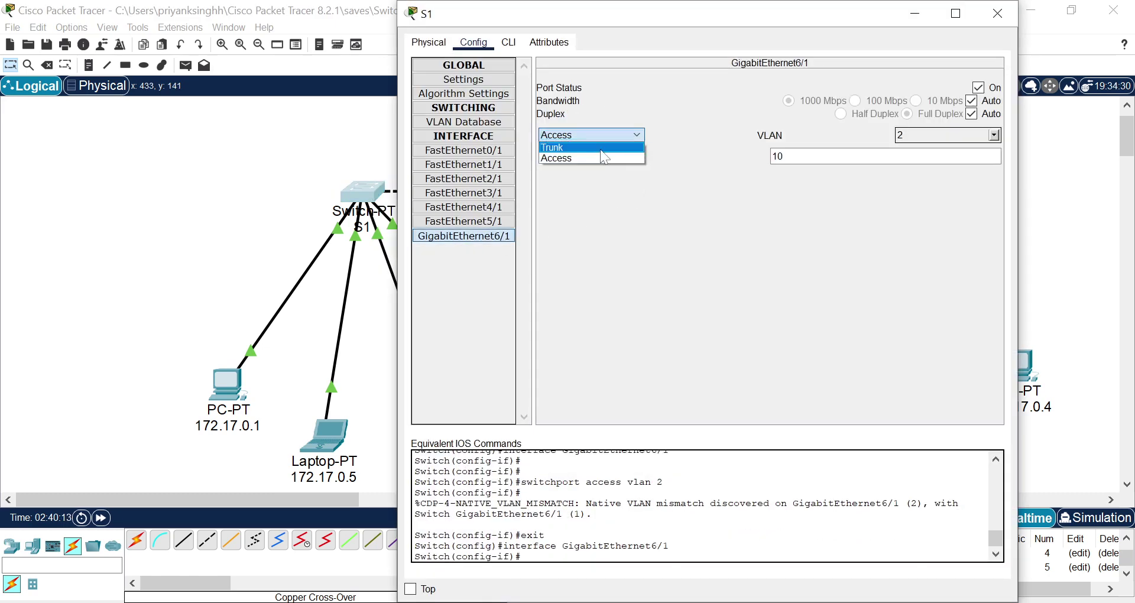
pyautogui.click(600, 149)
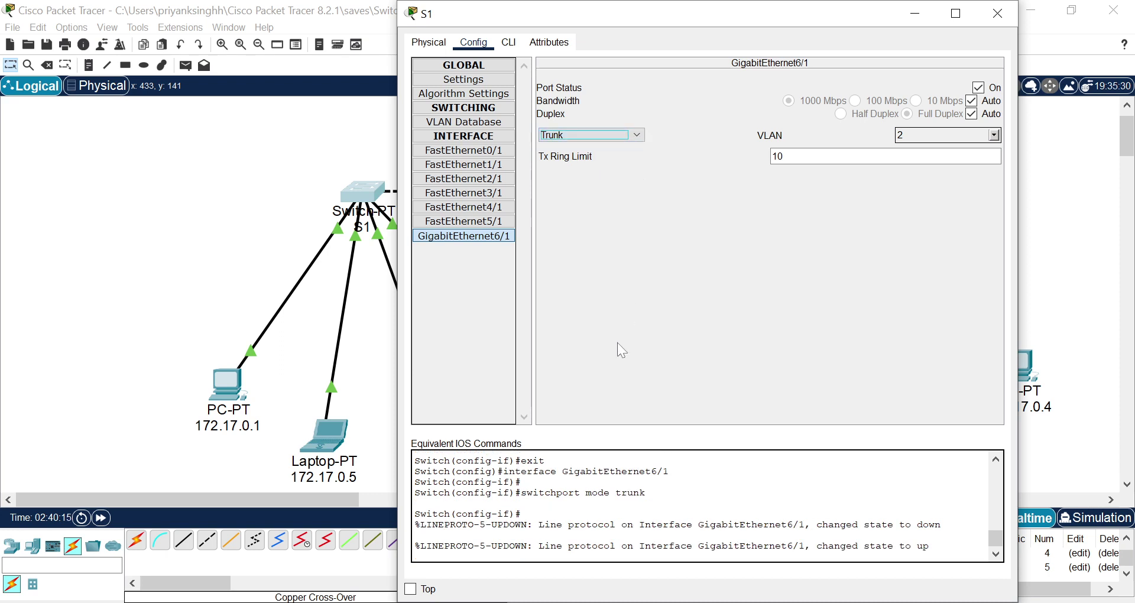
# Review the allowed VLANs on S1's GigabitEthernet6/1 trunk, removing VLAN 1 (default) and adding it back
pyautogui.click(996, 135)
pyautogui.click(996, 134)
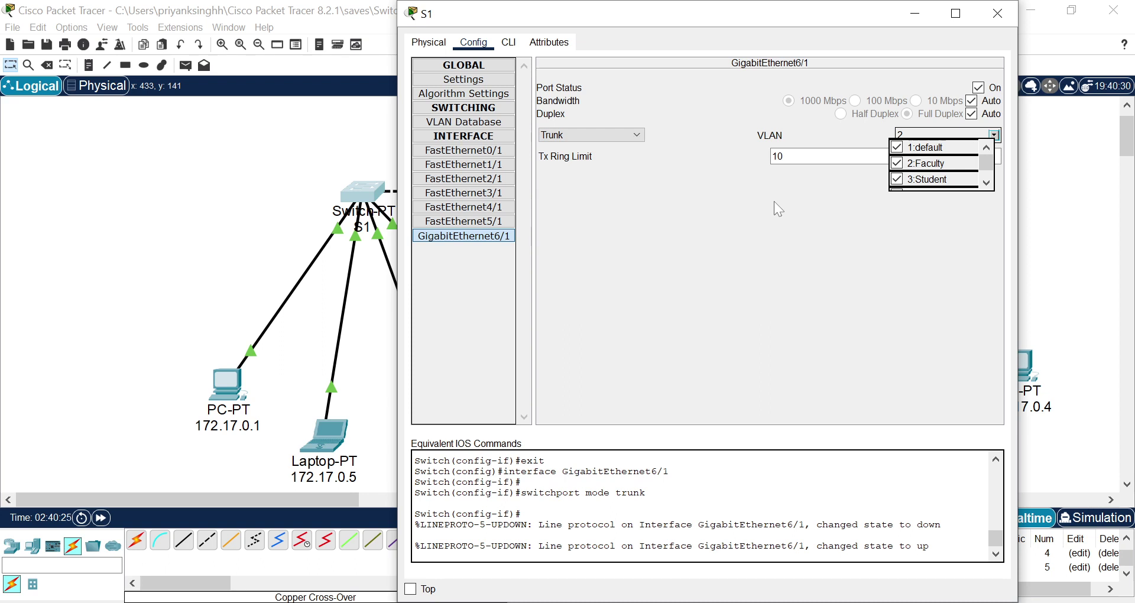
pyautogui.click(902, 151)
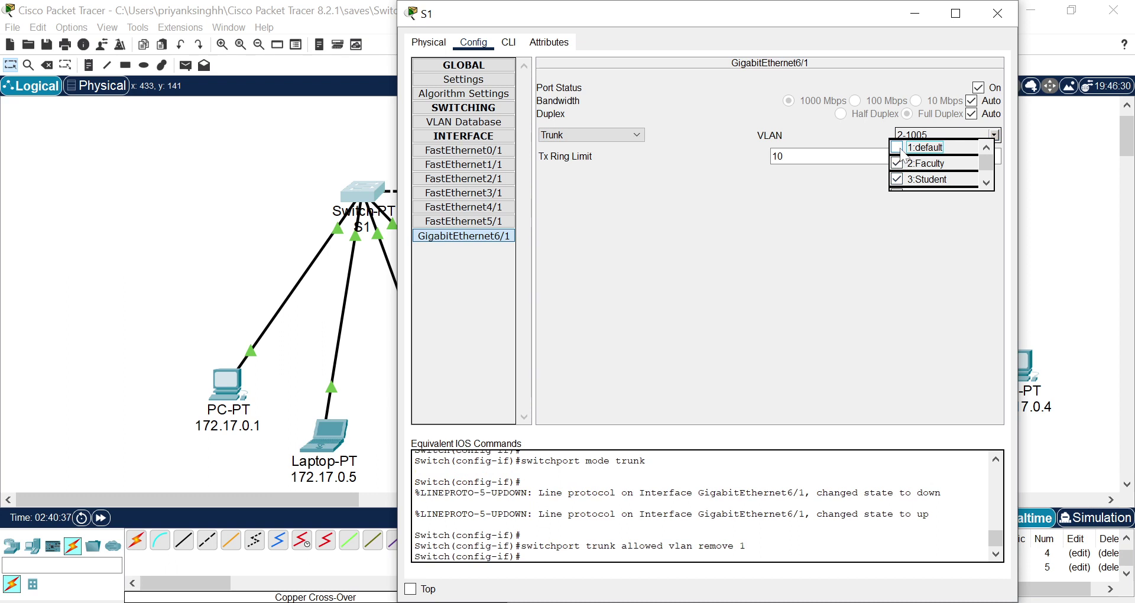
pyautogui.click(896, 147)
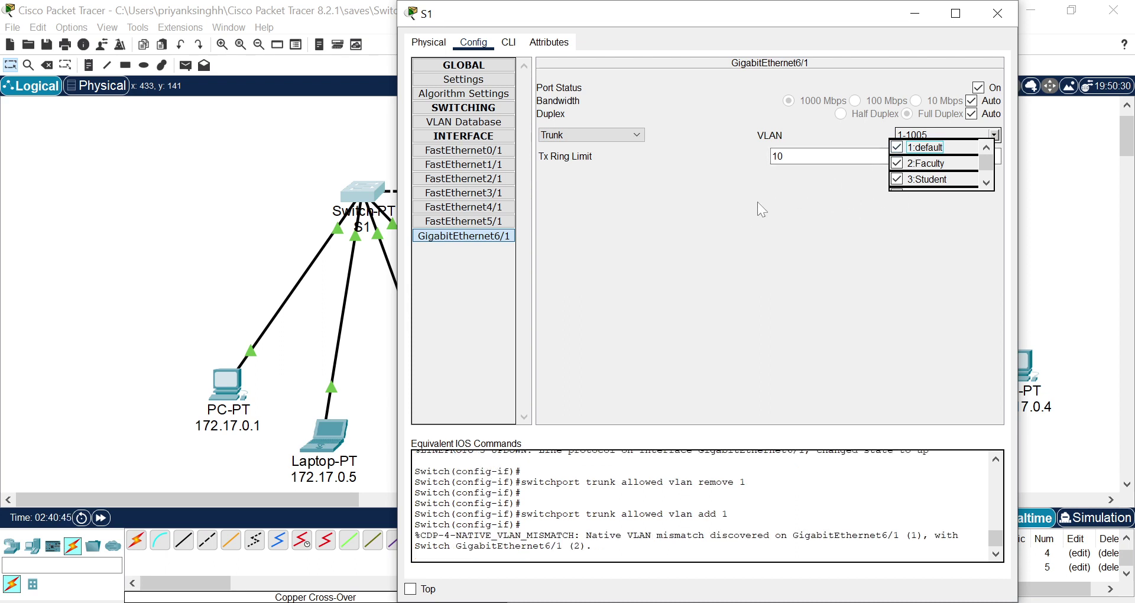
pyautogui.click(688, 169)
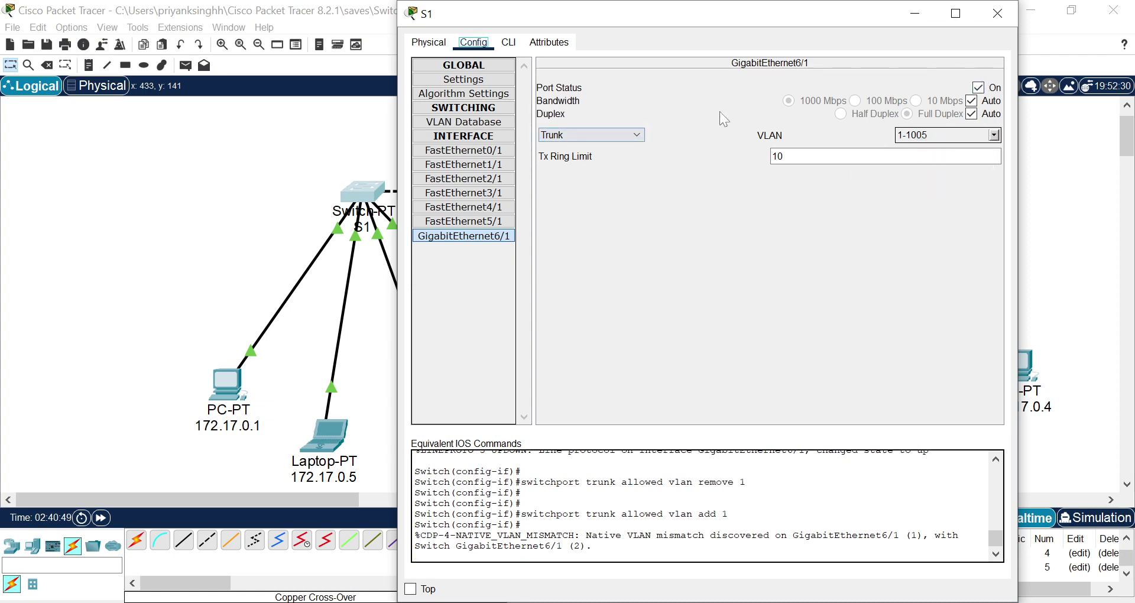
pyautogui.click(998, 13)
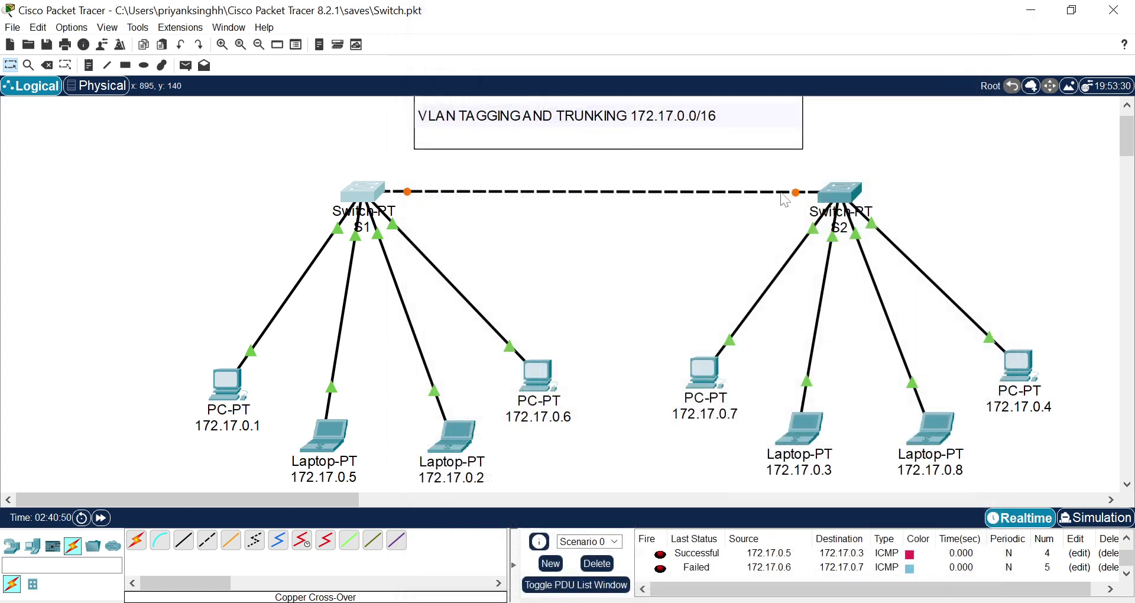
# Select Trunk mode for switch S2's GigabitEthernet6/1 port
pyautogui.click(840, 190)
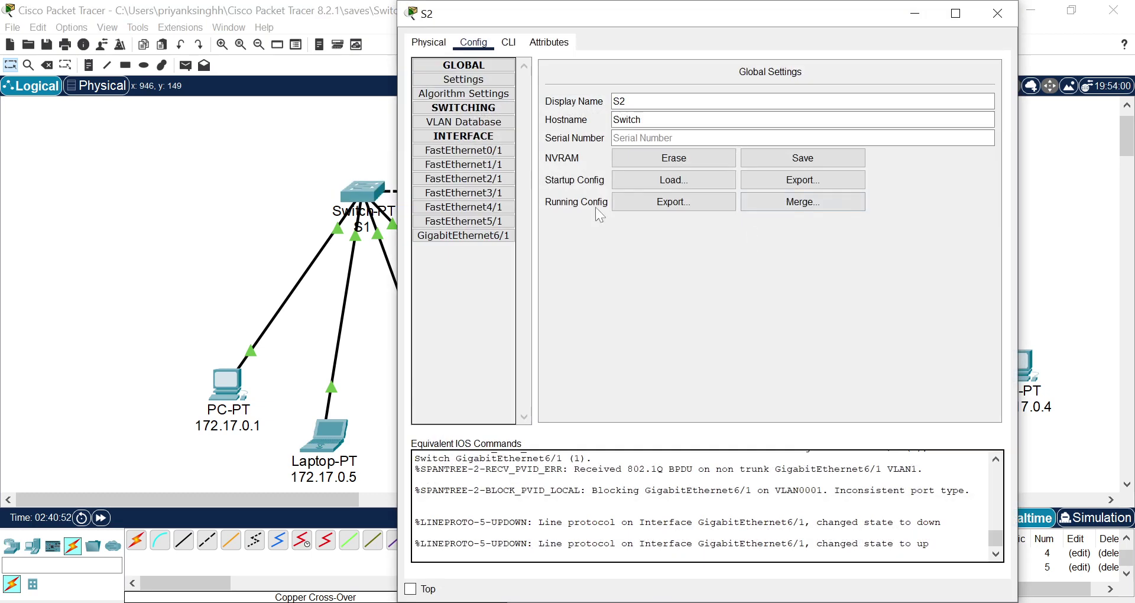
pyautogui.click(463, 235)
pyautogui.click(616, 137)
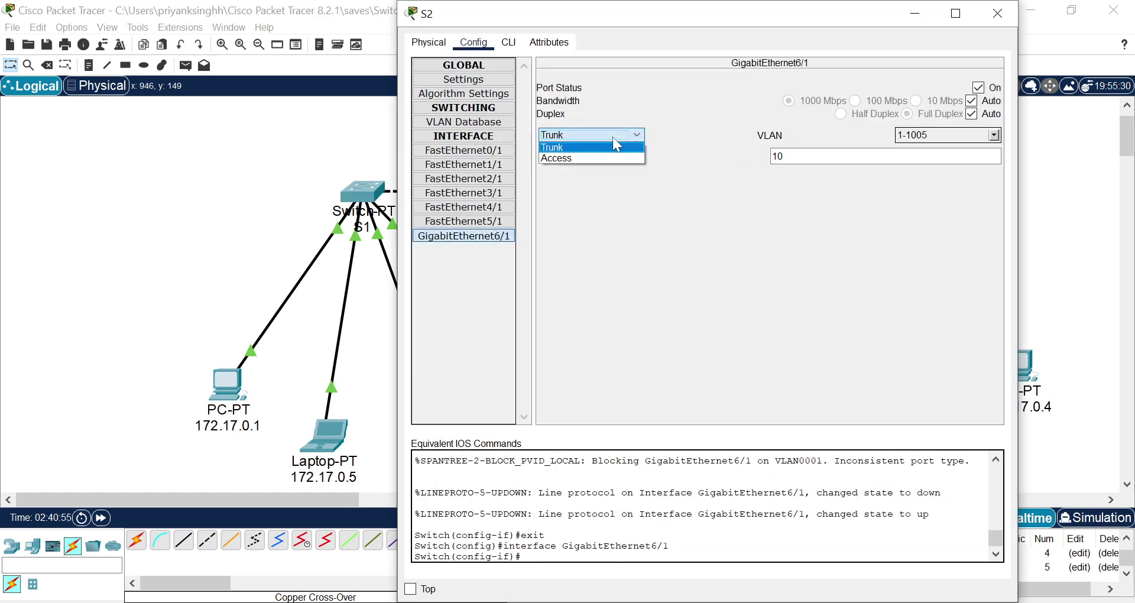
pyautogui.click(614, 146)
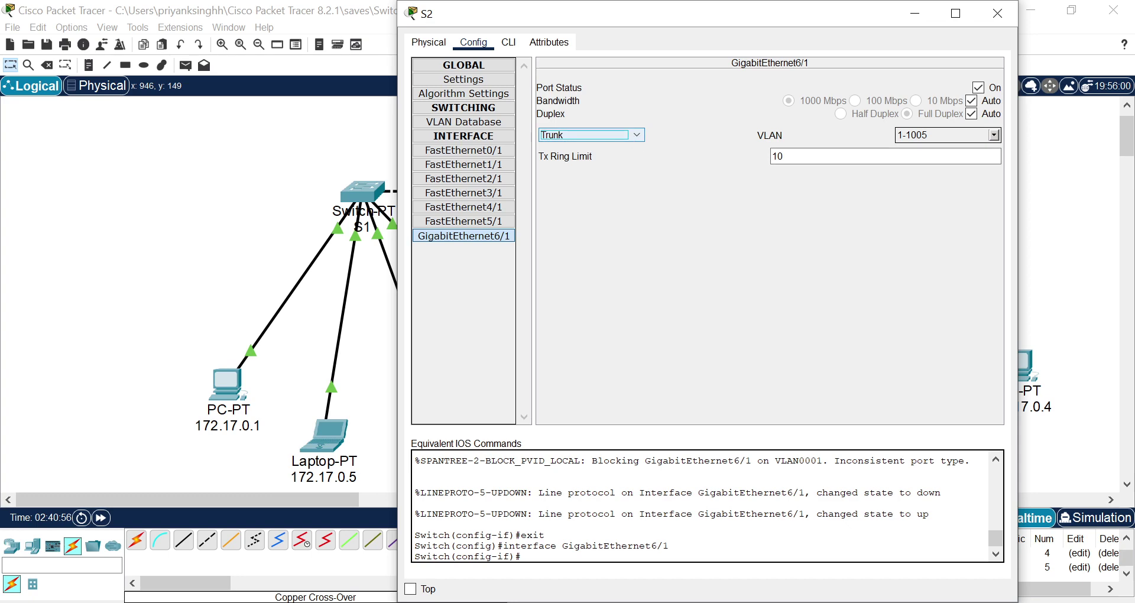
# Review the allowed VLANs on S2's GigabitEthernet6/1 trunk and the trunk settings of S1's GigabitEthernet6/1 port
pyautogui.click(996, 135)
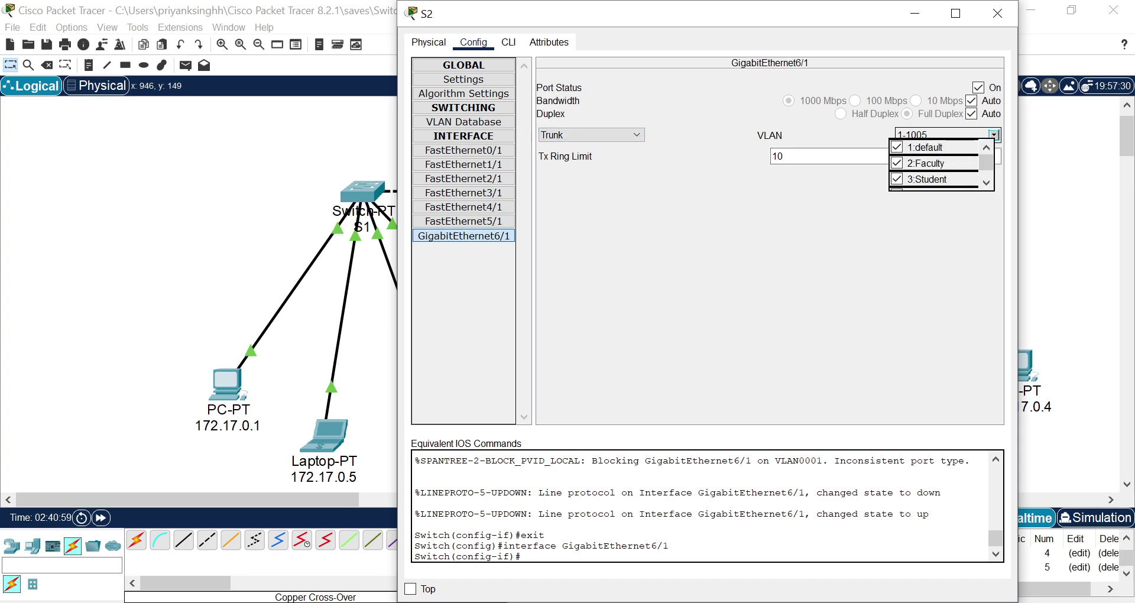
pyautogui.click(997, 13)
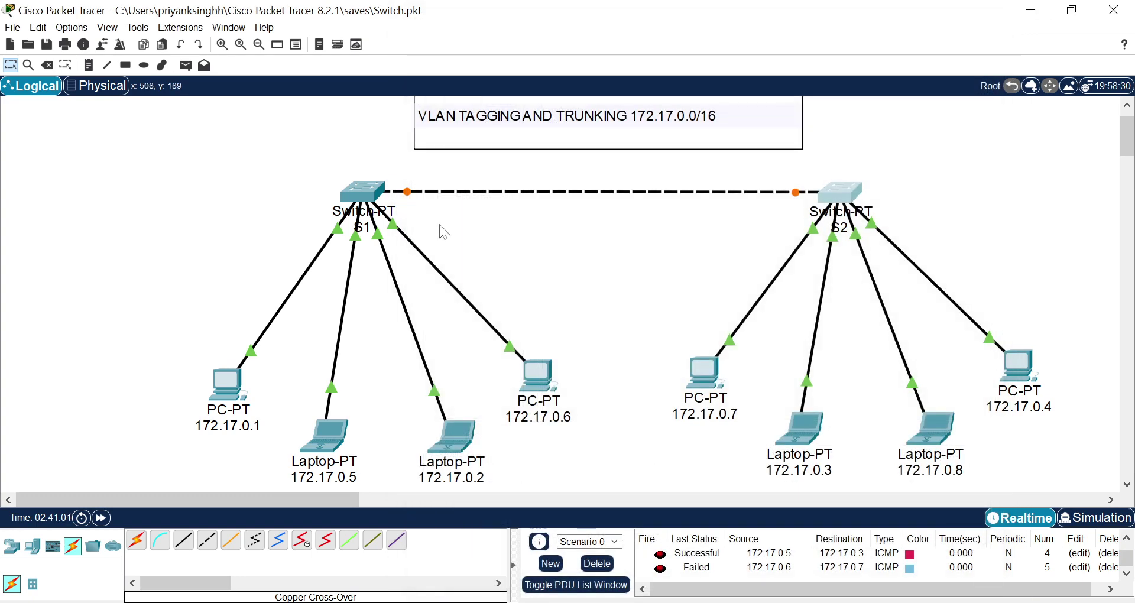
pyautogui.click(385, 197)
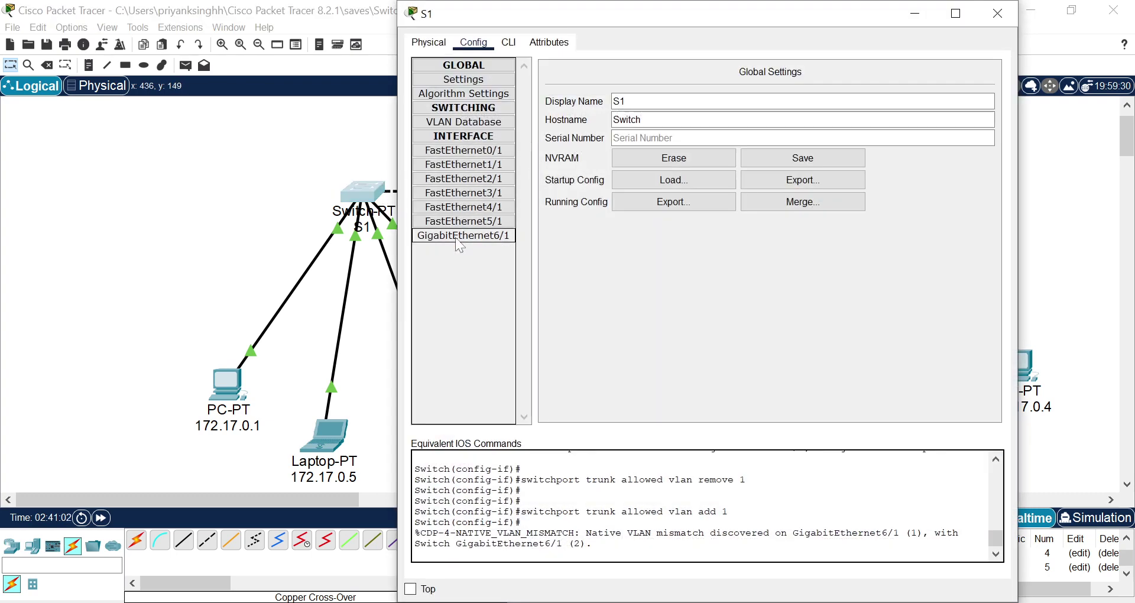
pyautogui.click(462, 237)
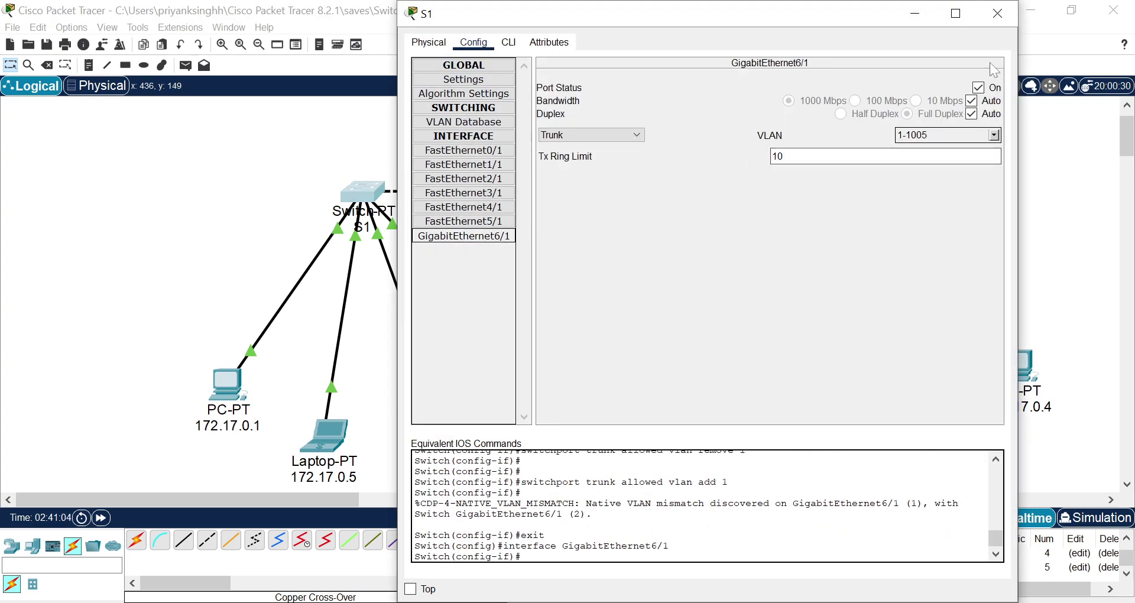
pyautogui.click(997, 13)
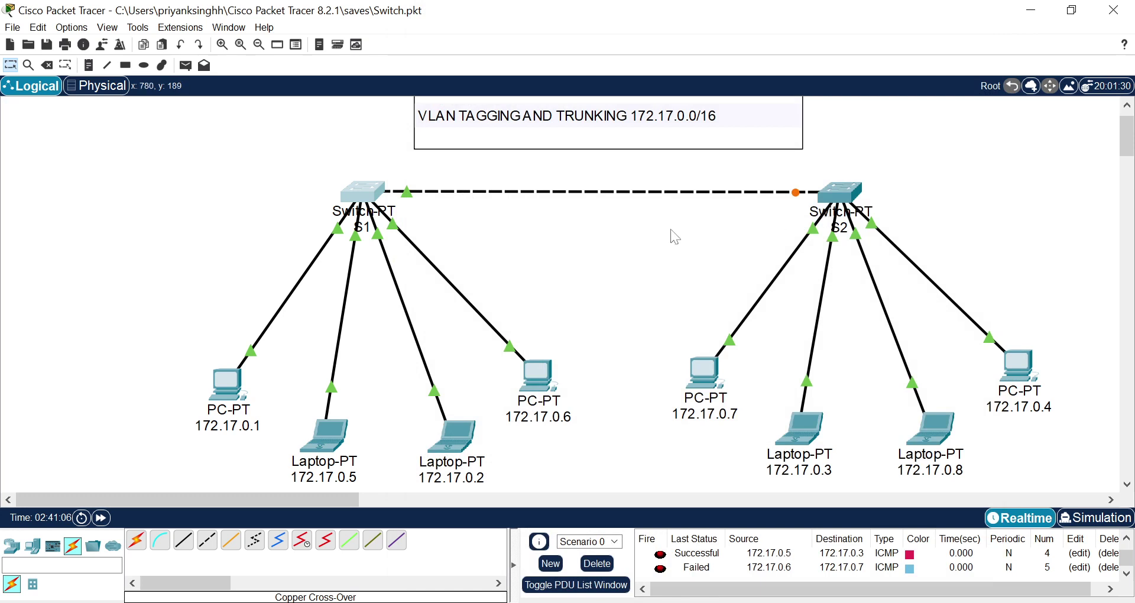
# Fast-forward the network time, send a simple PDU from laptop 172.17.0.5 to laptop 172.17.0.3, and check its status
pyautogui.click(101, 519)
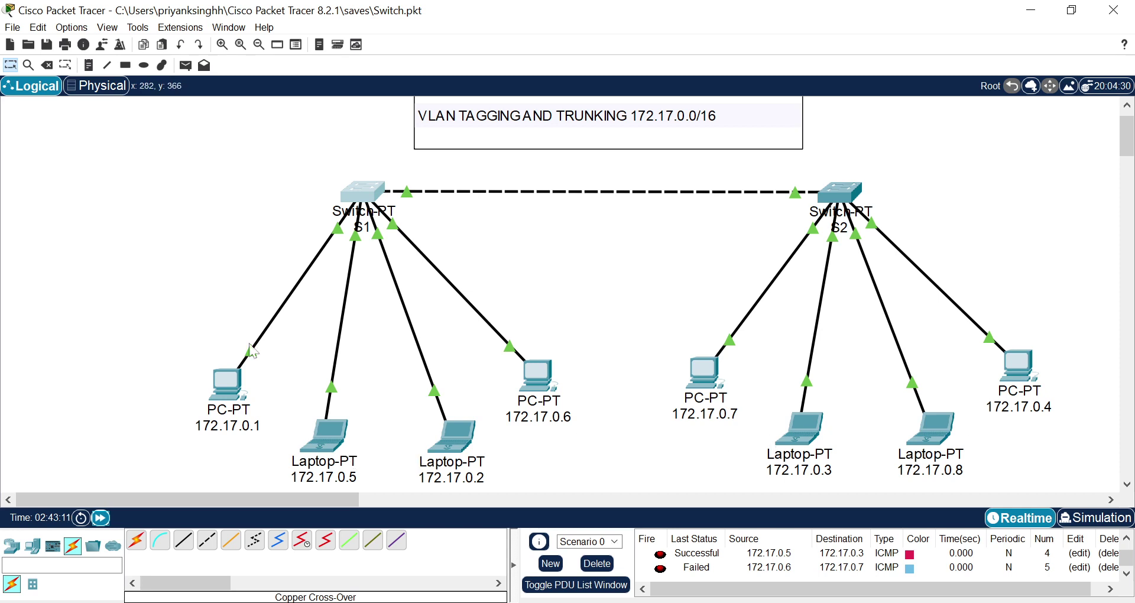
pyautogui.click(185, 67)
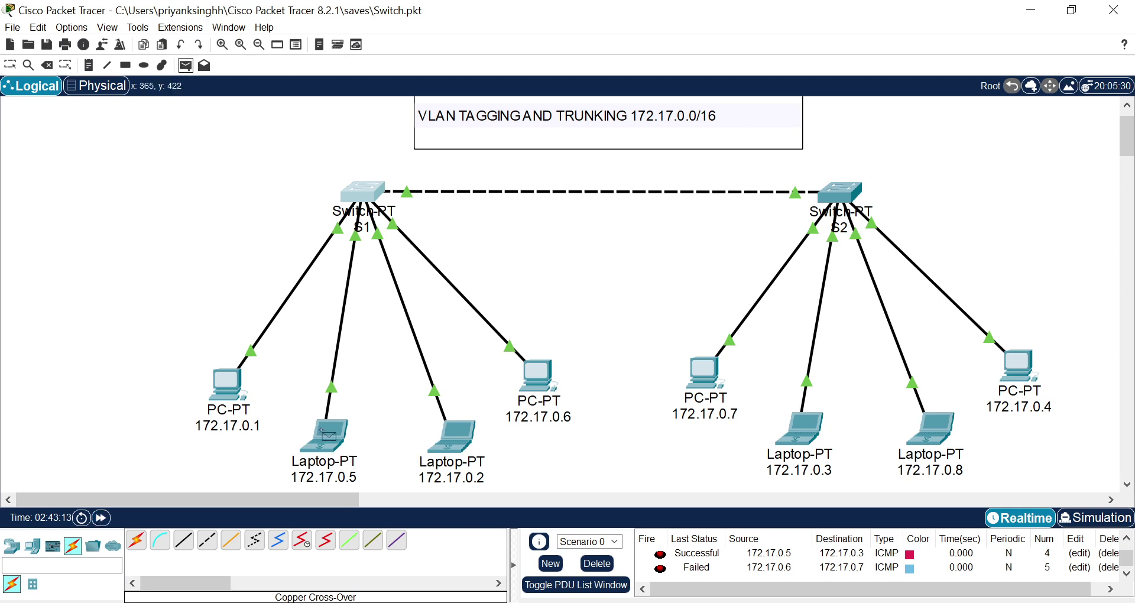
pyautogui.click(323, 435)
pyautogui.click(824, 436)
pyautogui.scroll(-5, 733, 565)
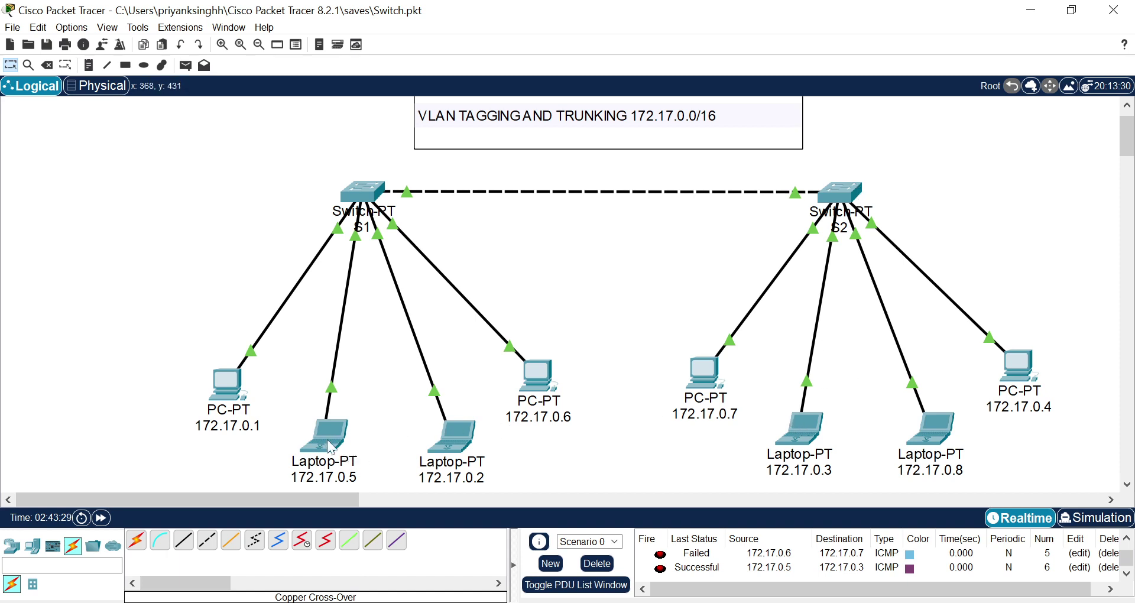
# Send a simple PDU from PC 172.17.0.1 on S1 to PC 172.17.0.7 on S2
pyautogui.click(187, 66)
pyautogui.click(223, 384)
pyautogui.click(699, 376)
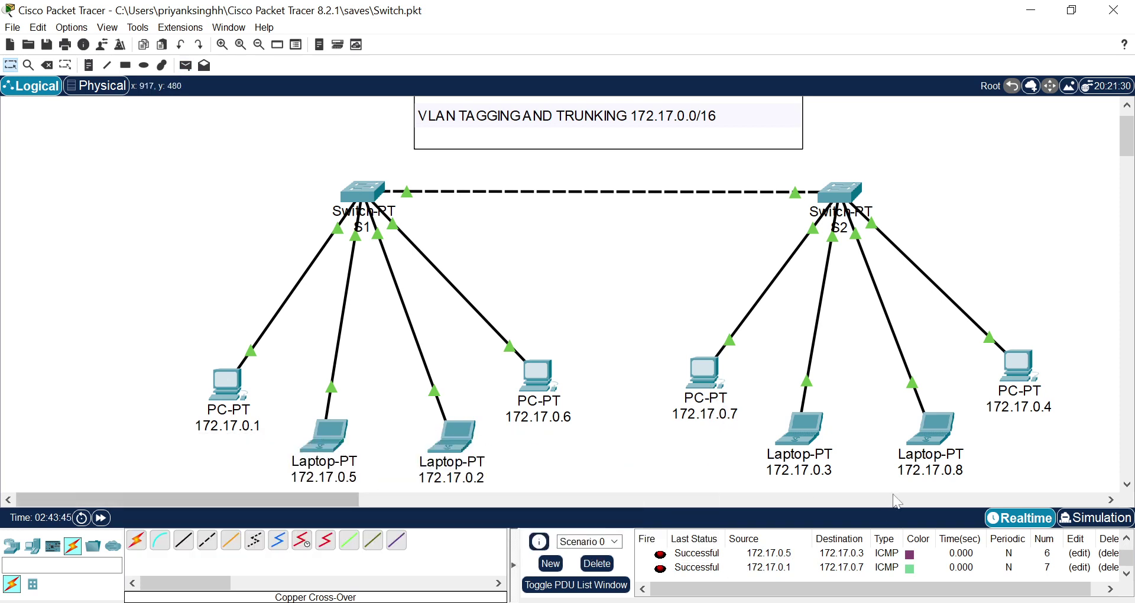
# Send a simple PDU from PC 172.17.0.1 to laptop 172.17.0.3 and check its status in the PDU list
pyautogui.click(185, 65)
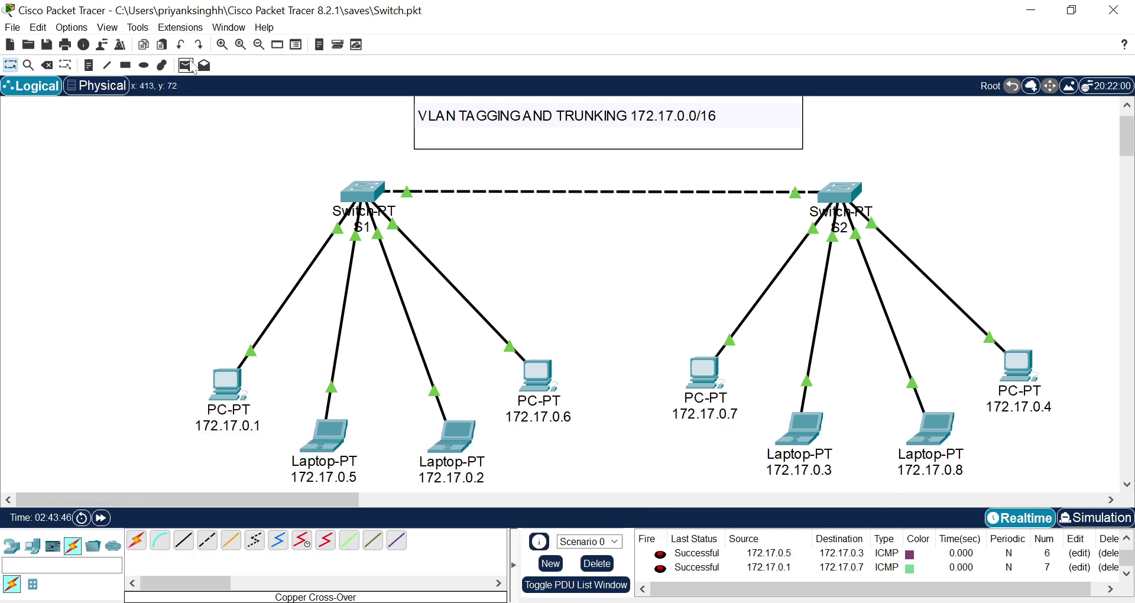
pyautogui.click(228, 382)
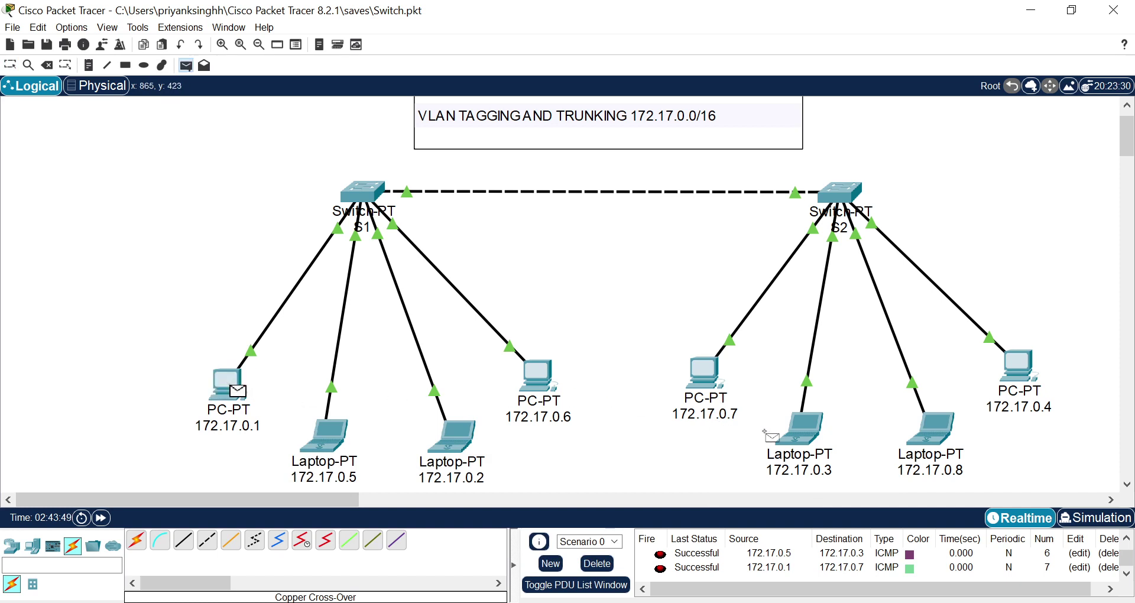
pyautogui.click(800, 431)
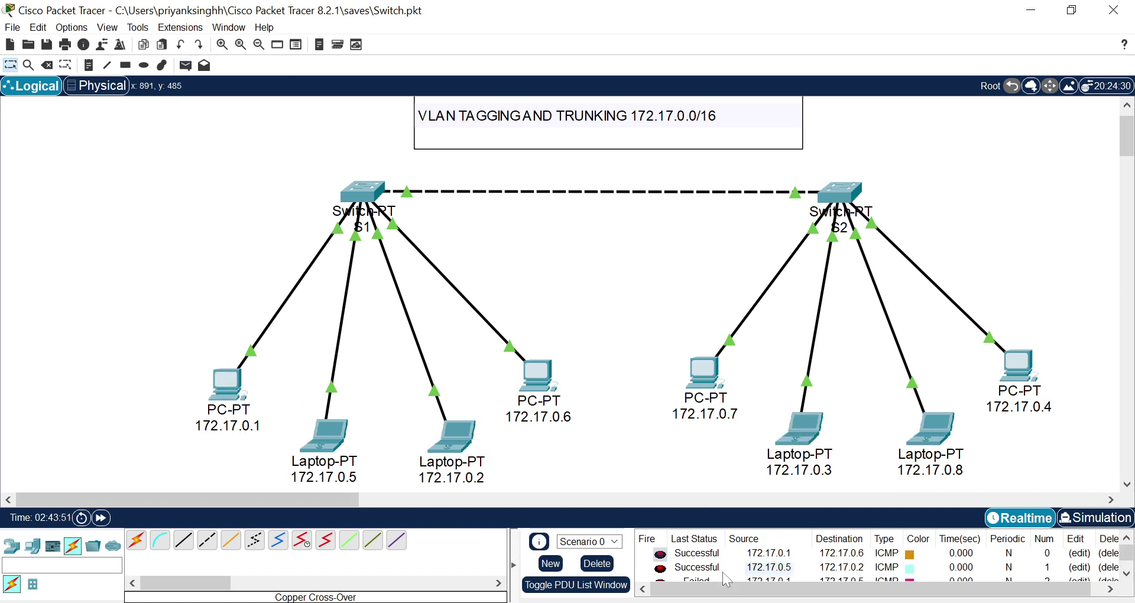
pyautogui.scroll(3, 715, 577)
pyautogui.scroll(-5, 716, 577)
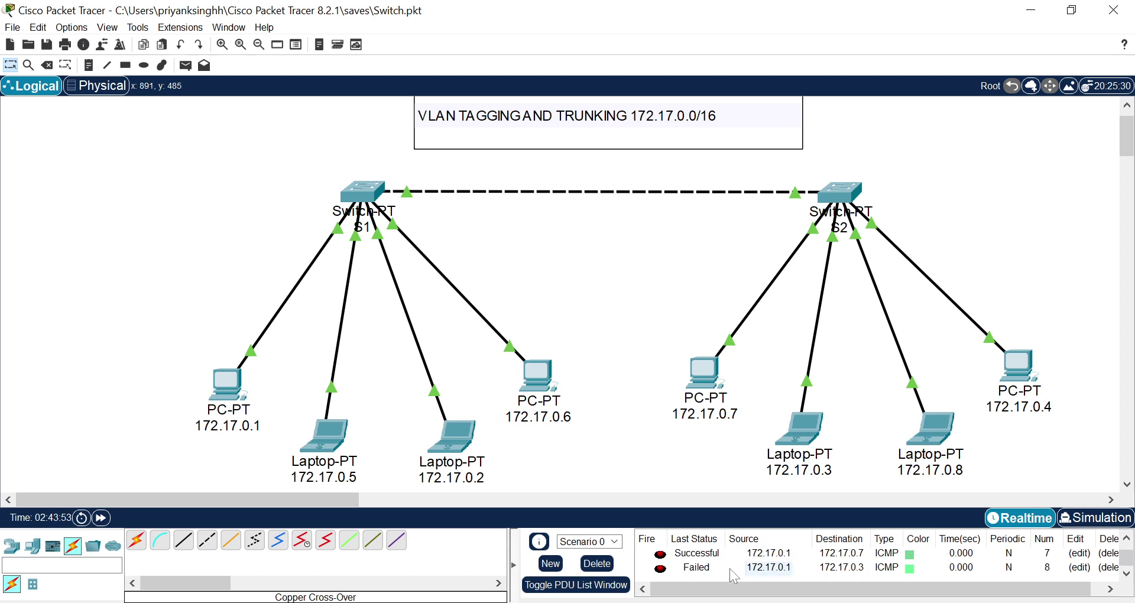